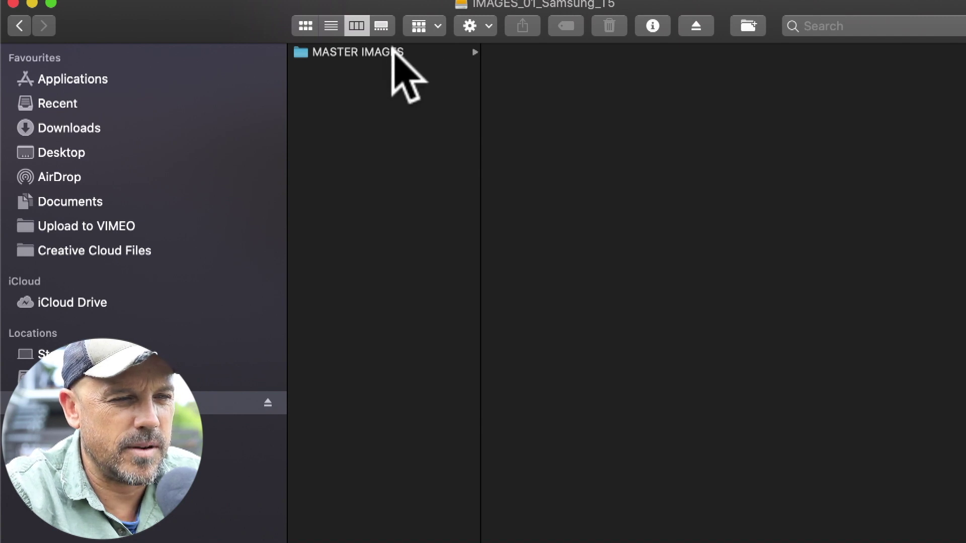
# - Browse the MASTER IMAGES folder on the external drive, comparing the 2020 and 2021 folders and the Images and LR folders inside 2020
pyautogui.click(393, 52)
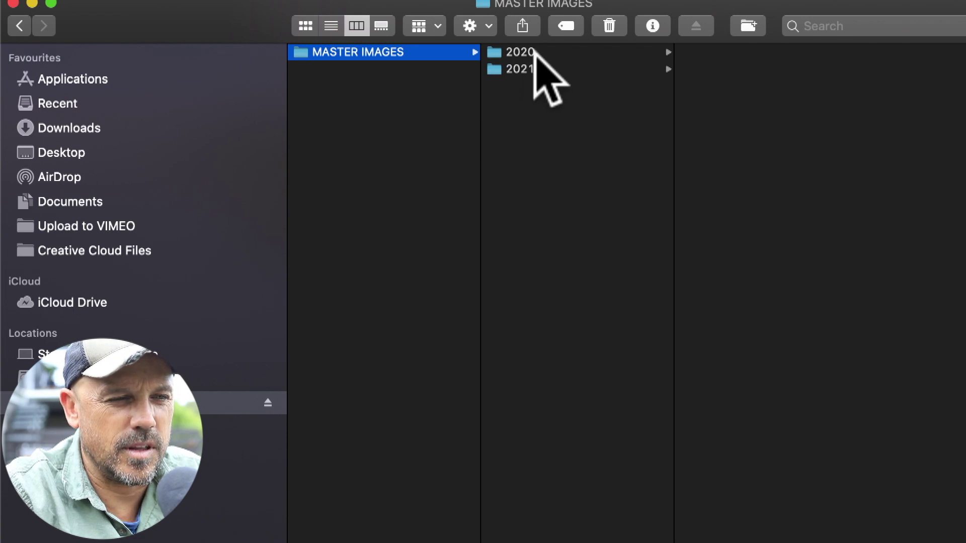
pyautogui.click(540, 52)
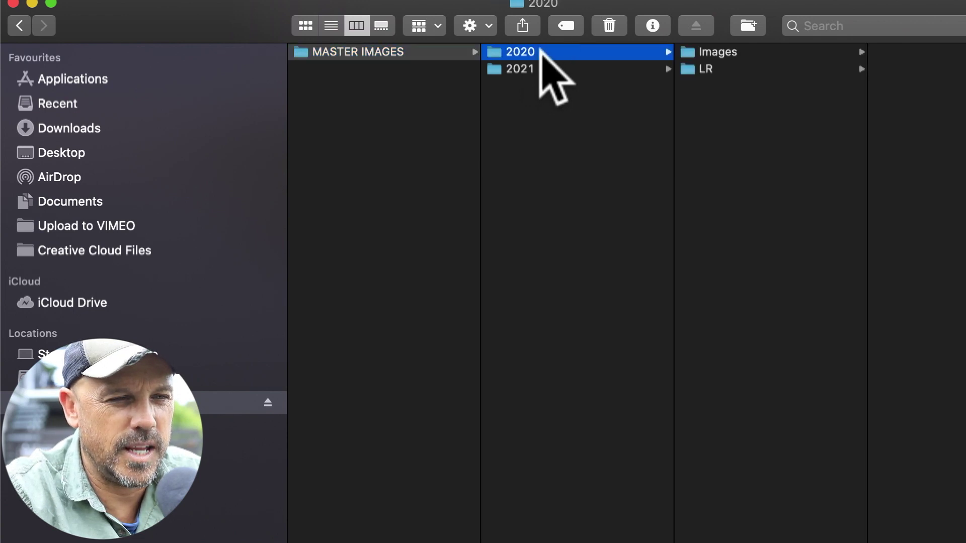
pyautogui.click(539, 69)
pyautogui.click(548, 50)
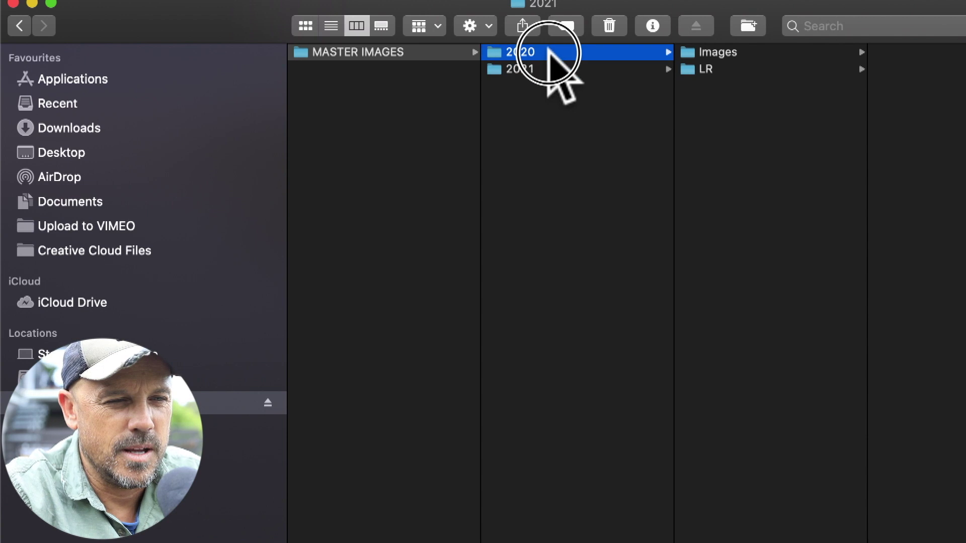
pyautogui.click(704, 52)
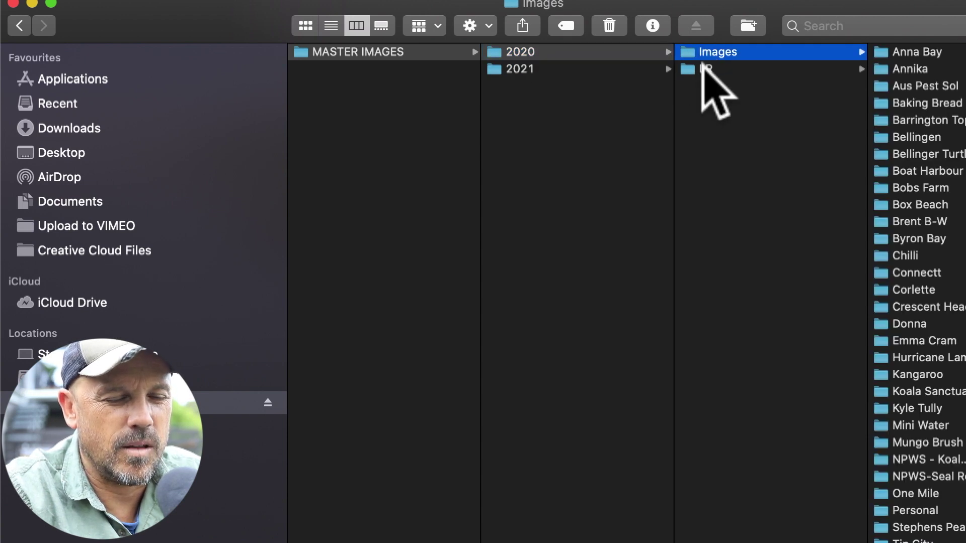
pyautogui.click(703, 68)
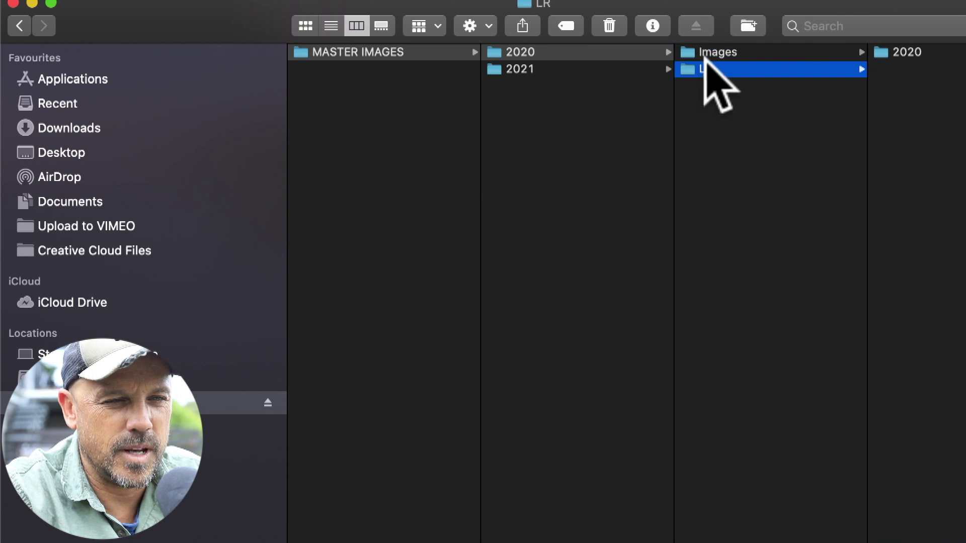
pyautogui.click(705, 56)
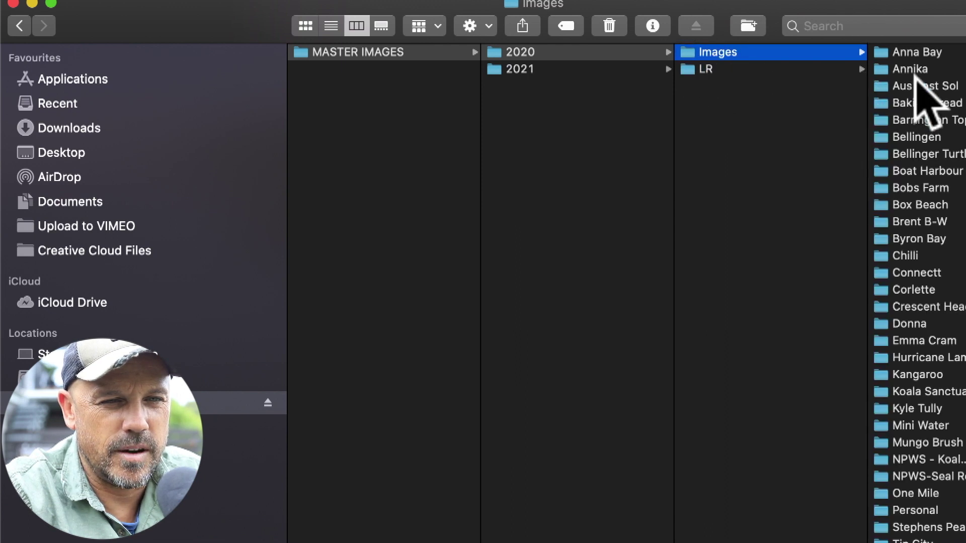
# - Look through the shoot folders in 2020's Images folder and preview IMG_7591.CR2 and IMG_7591.JPG in Bellingen
pyautogui.click(919, 53)
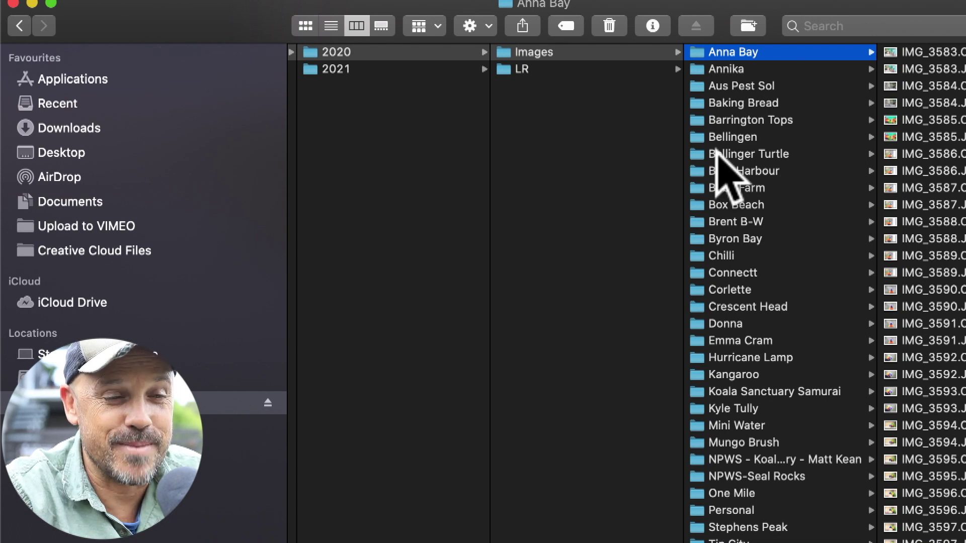
pyautogui.click(739, 70)
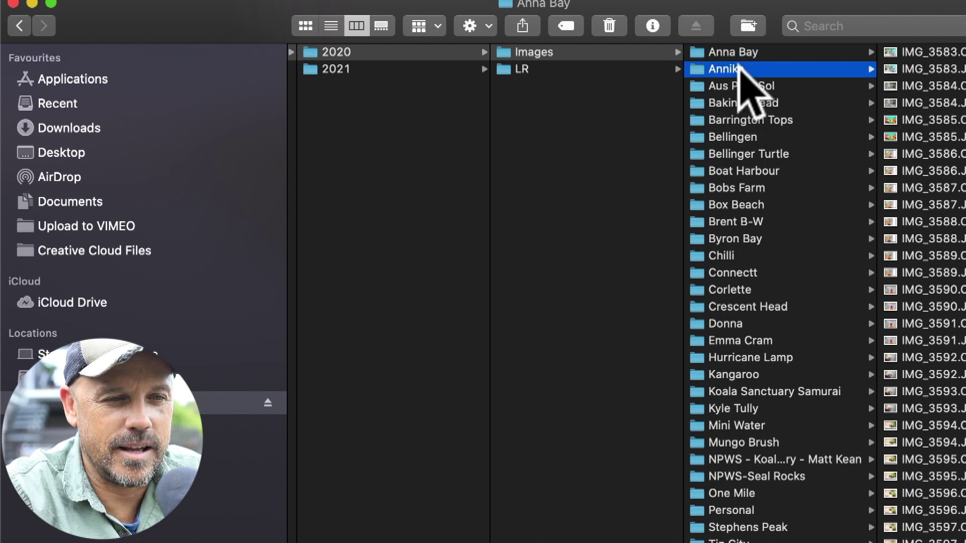
pyautogui.click(737, 86)
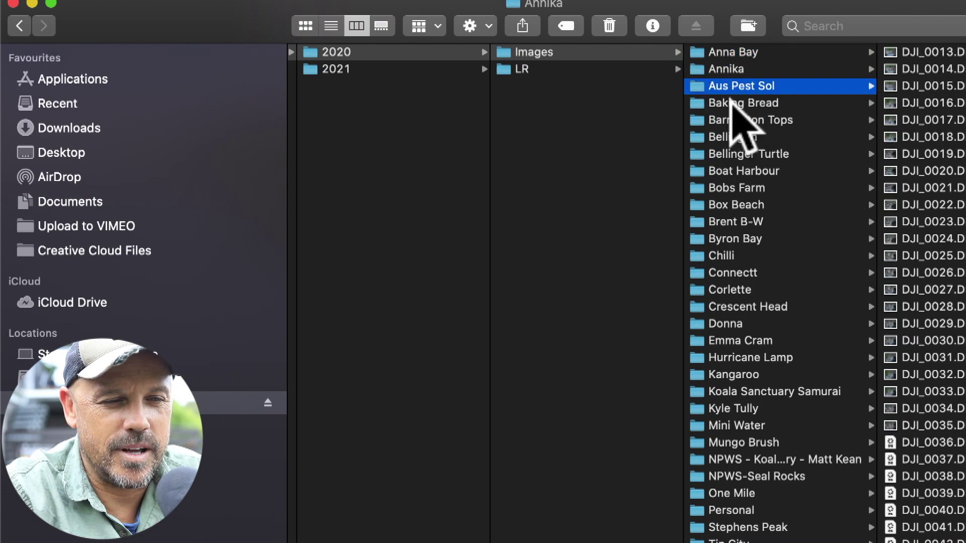
pyautogui.click(738, 103)
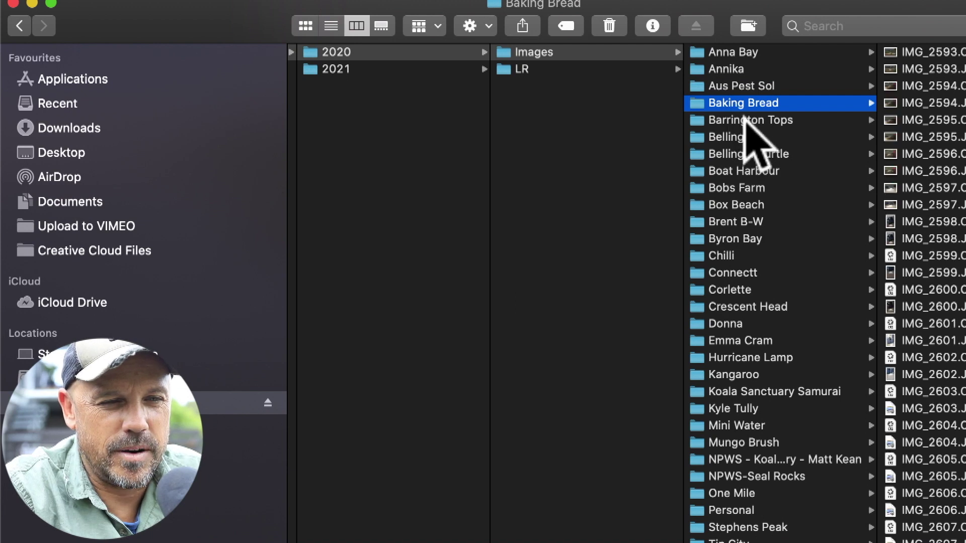
pyautogui.click(741, 135)
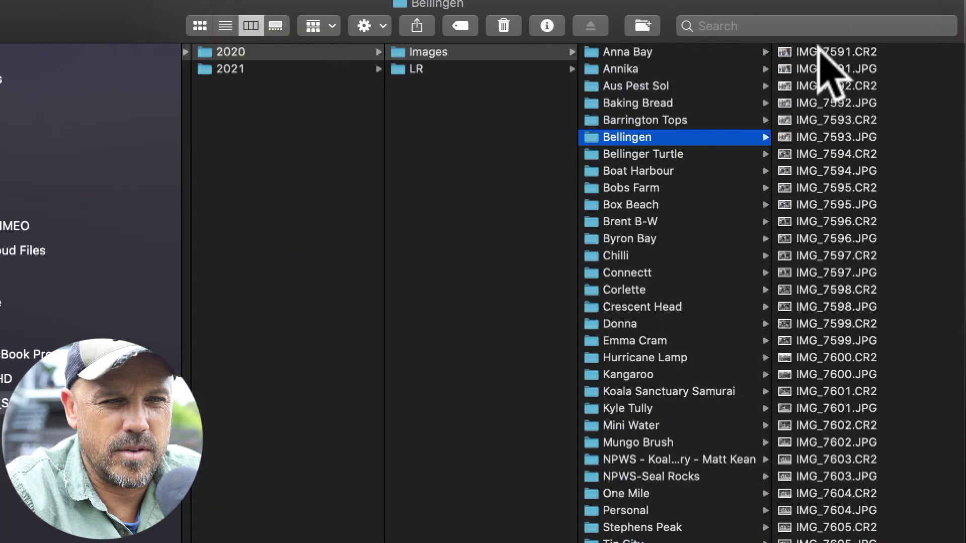
pyautogui.click(921, 52)
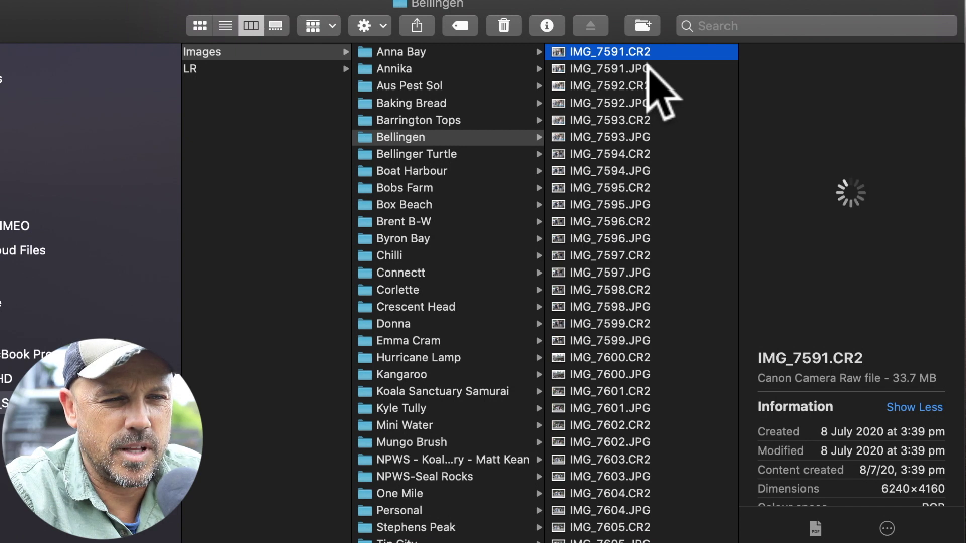
pyautogui.click(648, 67)
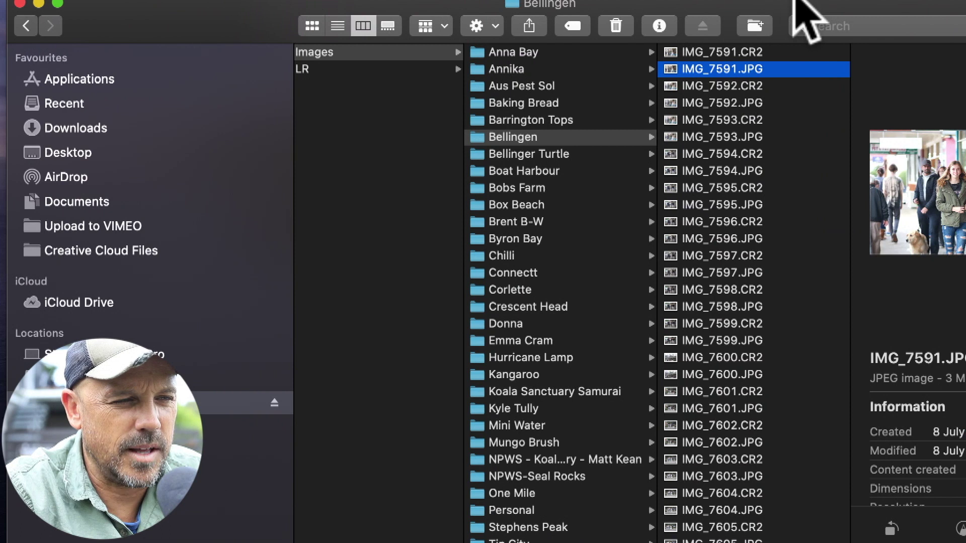
# - Go back to the 2021 folder and look into its Images folder and the 2021 catalog folder inside LR
pyautogui.hscroll(-5, 443, 206)
pyautogui.click(495, 58)
pyautogui.click(495, 68)
pyautogui.click(699, 54)
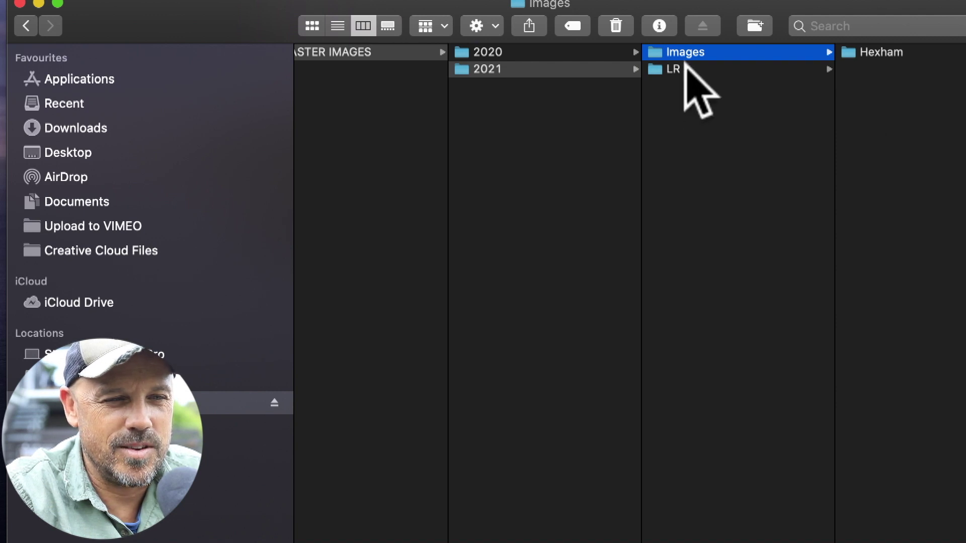
pyautogui.click(659, 70)
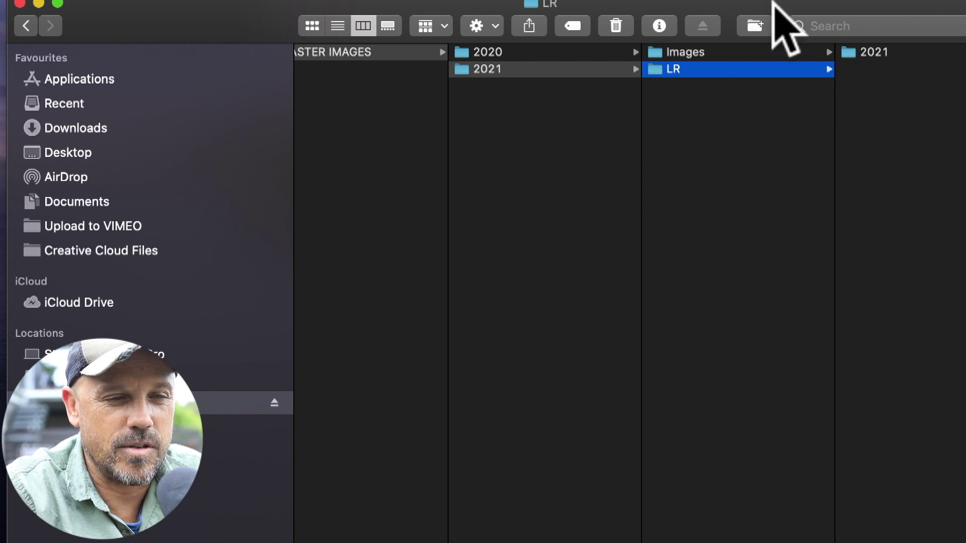
pyautogui.click(857, 53)
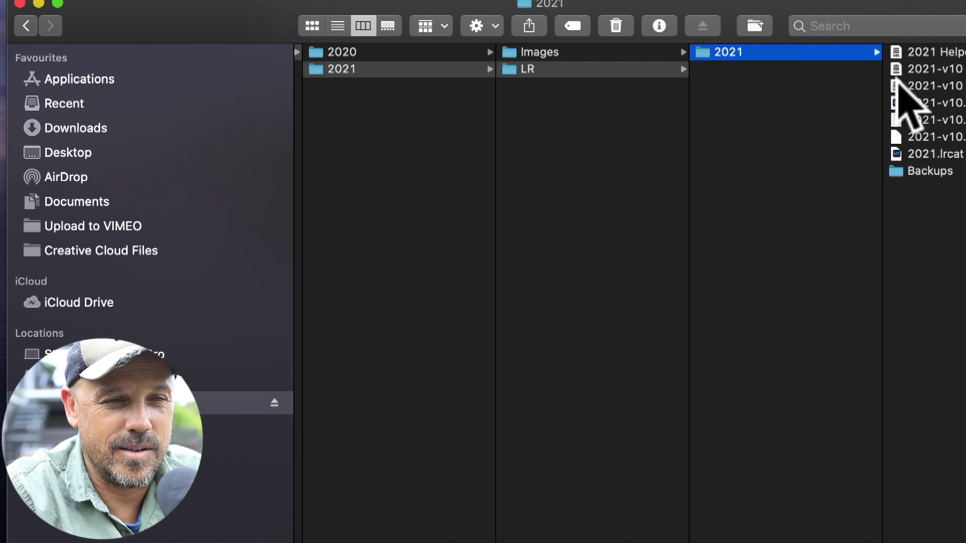
# - Inspect the Backups folder and the 2021.lrcat catalog file, and revisit the Images and LR folders of 2021
pyautogui.moveTo(893, 8); pyautogui.dragTo(639, 7)
pyautogui.click(644, 172)
pyautogui.click(553, 152)
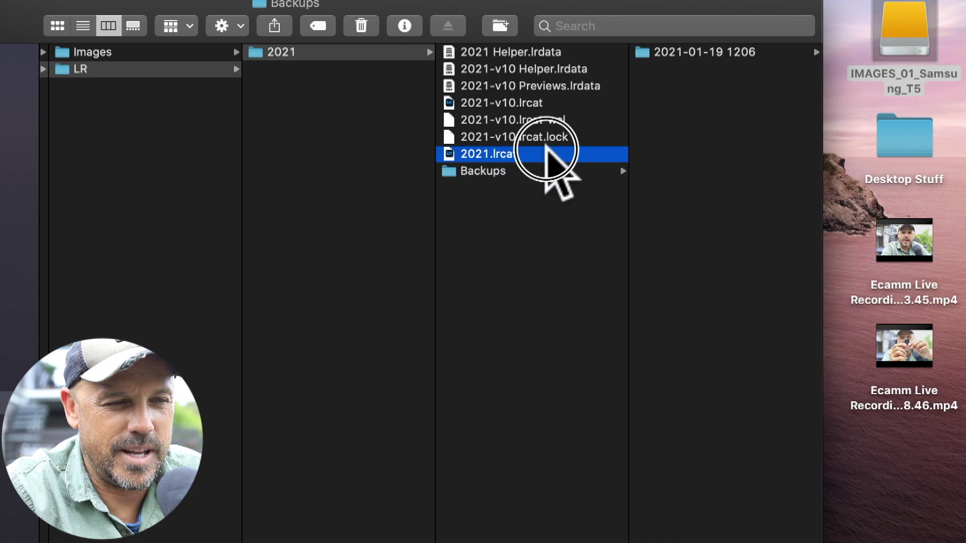
pyautogui.moveTo(488, 6); pyautogui.dragTo(619, 7)
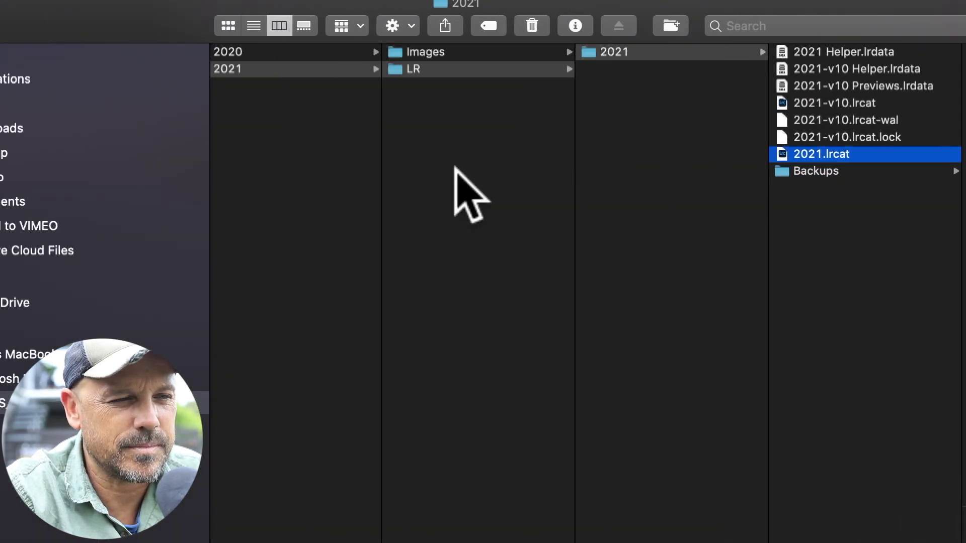
pyautogui.click(402, 52)
pyautogui.click(405, 69)
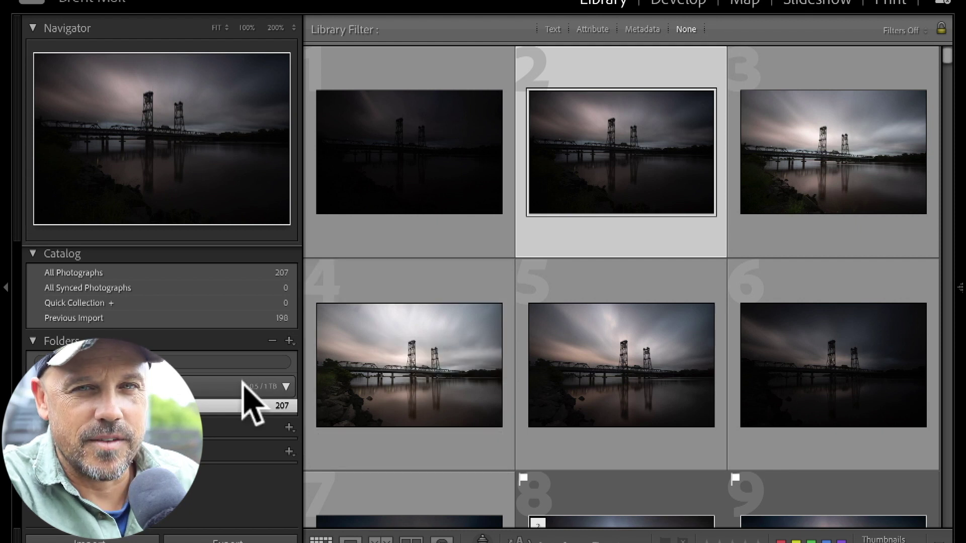
# - Examine the external drive's folder listing in Lightroom Classic's Library by collapsing and expanding it
pyautogui.moveTo(244, 383)
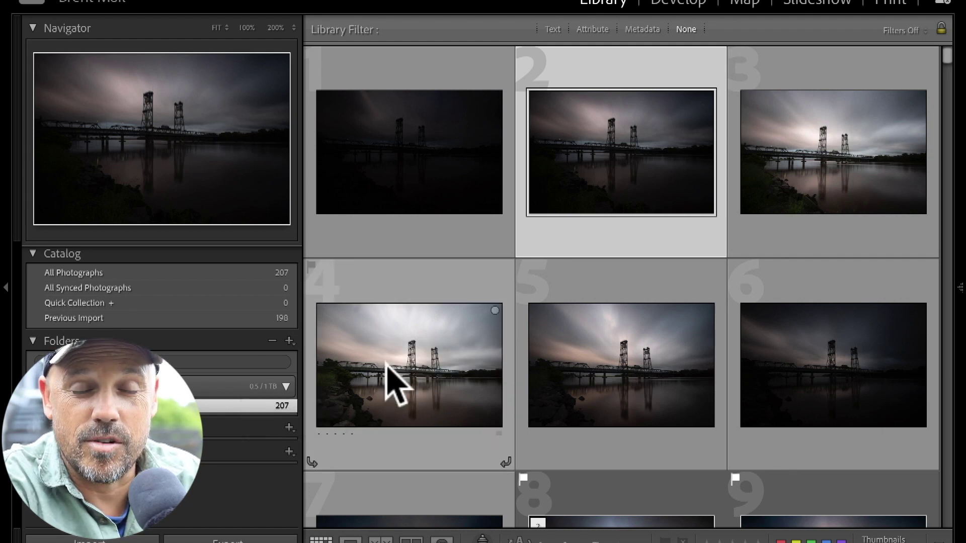
pyautogui.moveTo(388, 363)
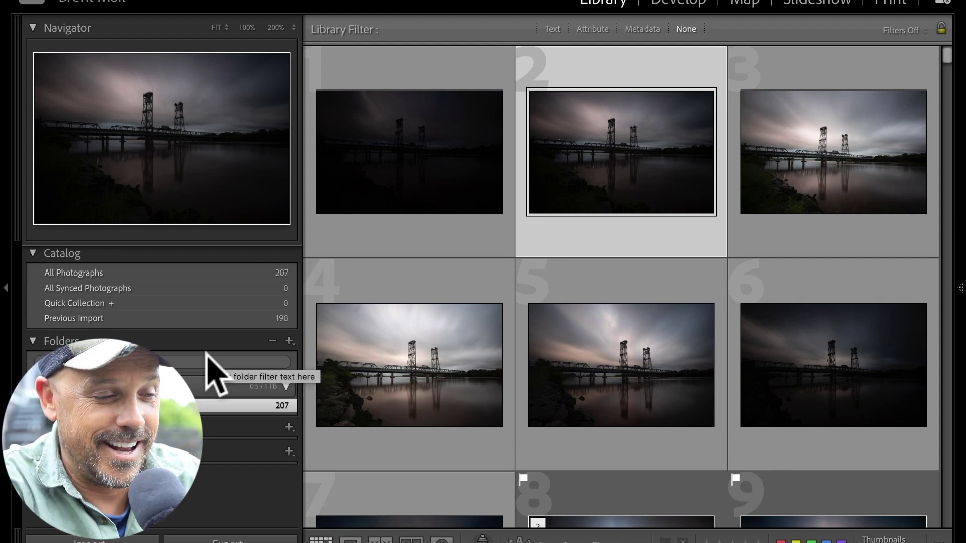
pyautogui.click(217, 386)
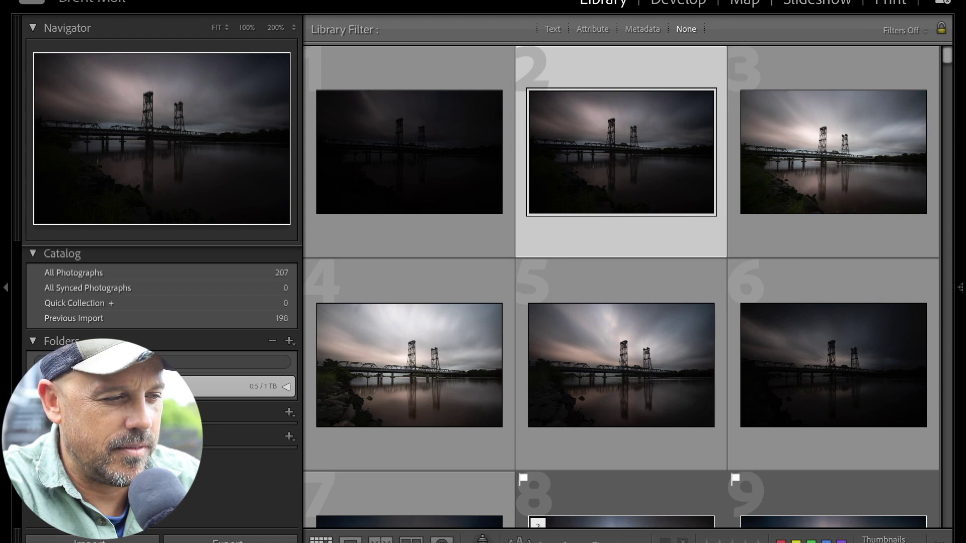
pyautogui.click(286, 387)
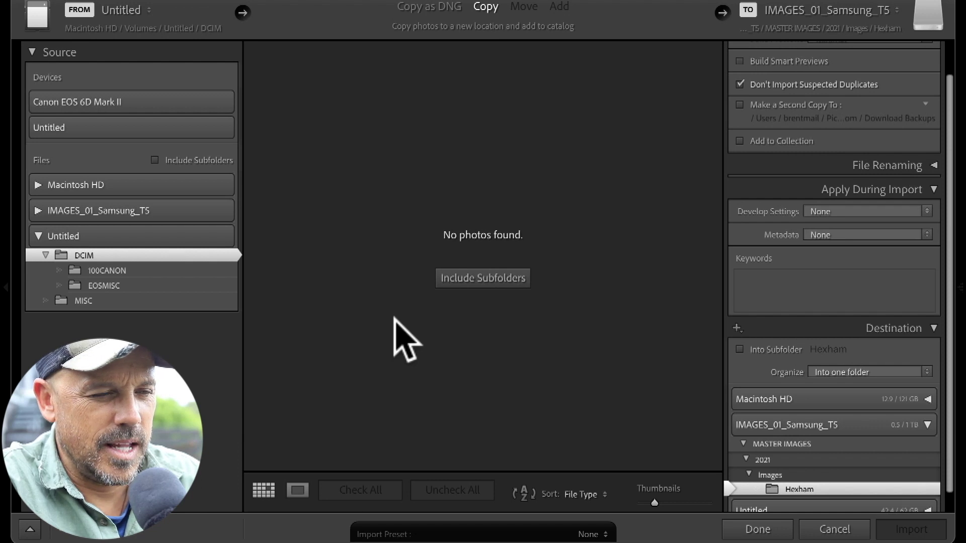
# - Include subfolders of the memory card's DCIM folder in the import and find the pelican photos among the new photos
pyautogui.click(474, 277)
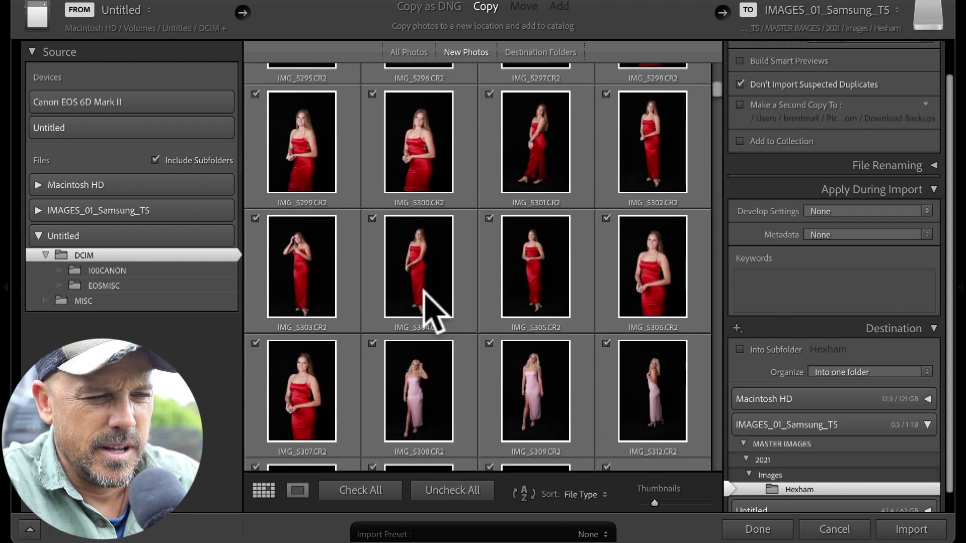
pyautogui.scroll(-15, 425, 294)
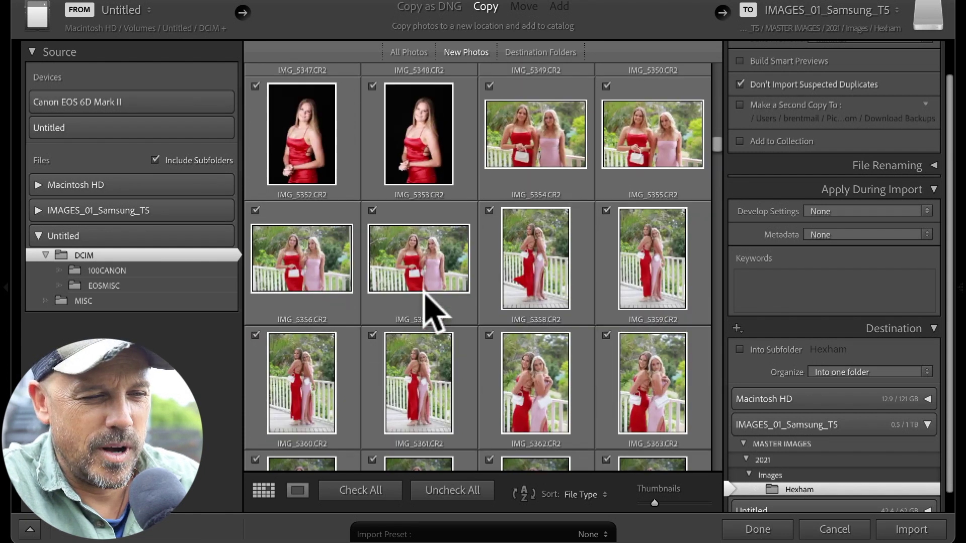
pyautogui.scroll(-20, 425, 295)
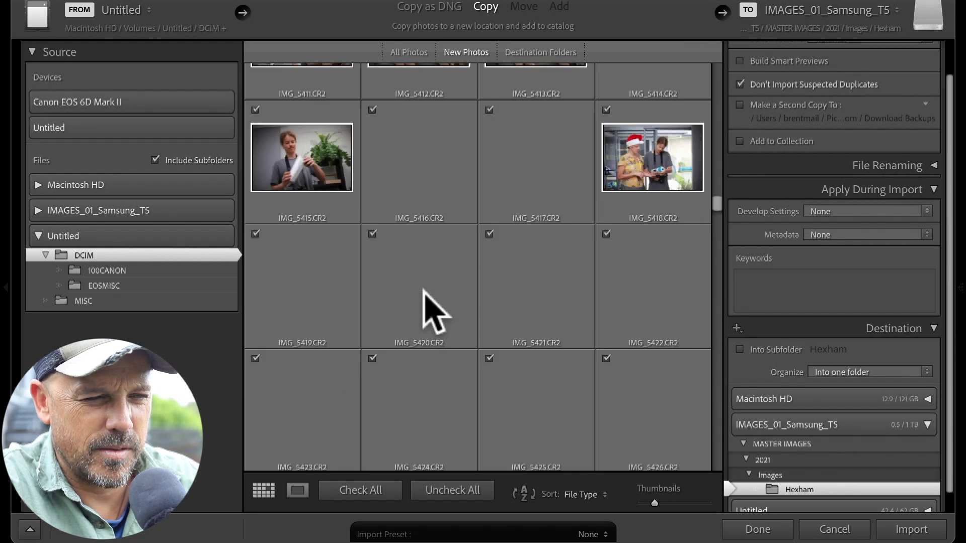
pyautogui.scroll(-20, 425, 294)
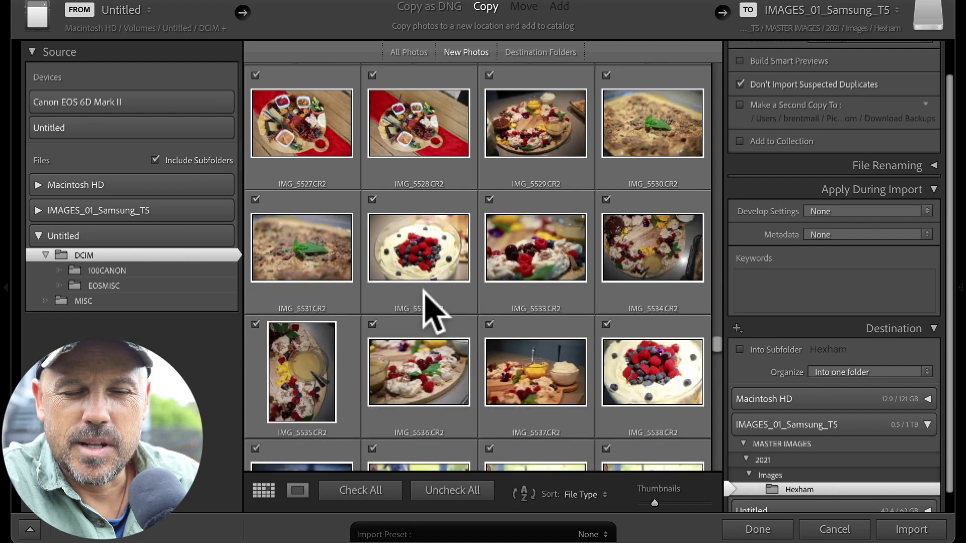
pyautogui.scroll(-8, 432, 311)
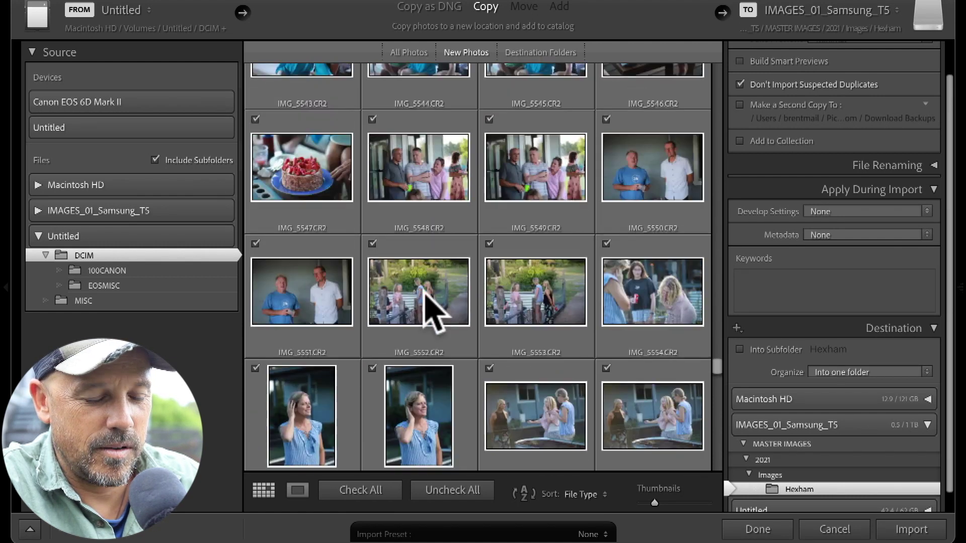
pyautogui.scroll(-12, 432, 311)
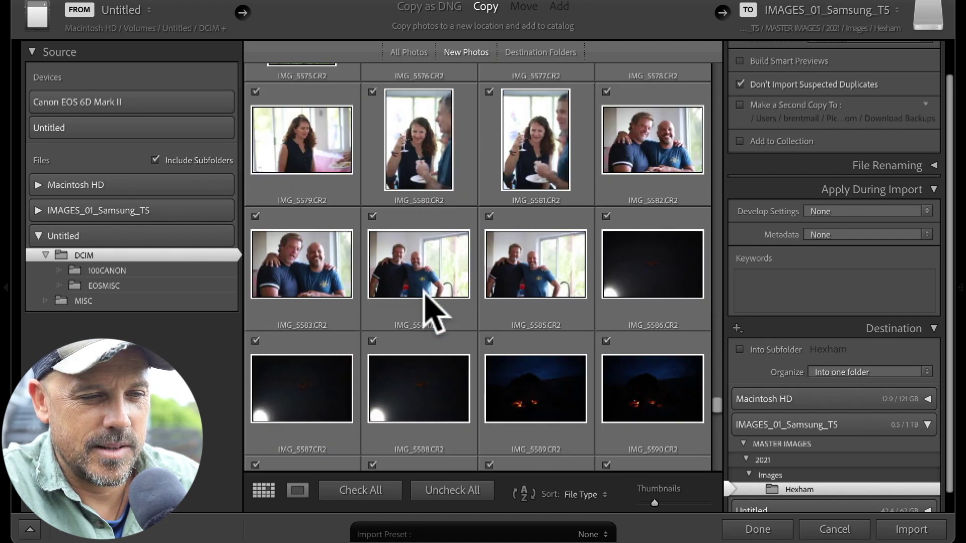
pyautogui.scroll(-6, 424, 290)
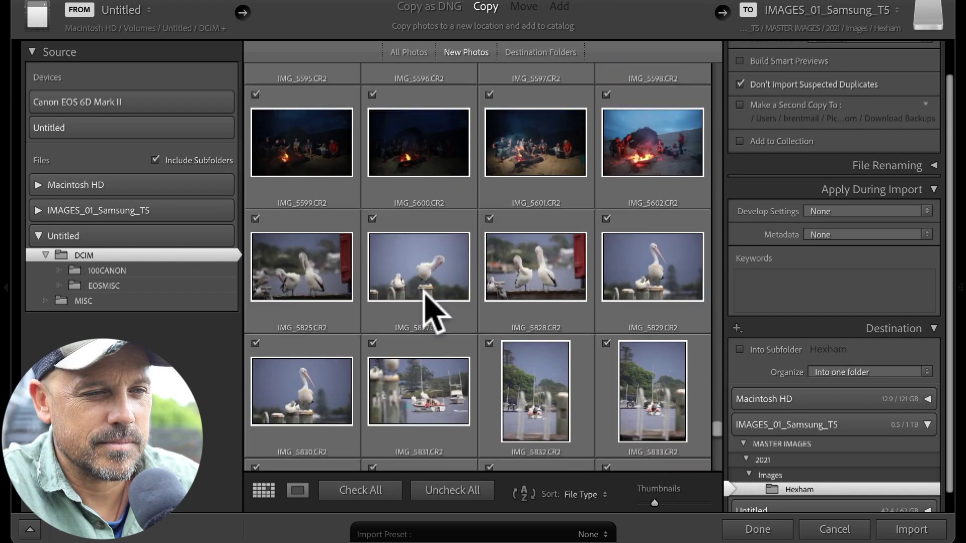
# - Uncheck all photos for import and select the pelican series from IMG_5825.CR2 through IMG_5850.CR2
pyautogui.click(294, 265)
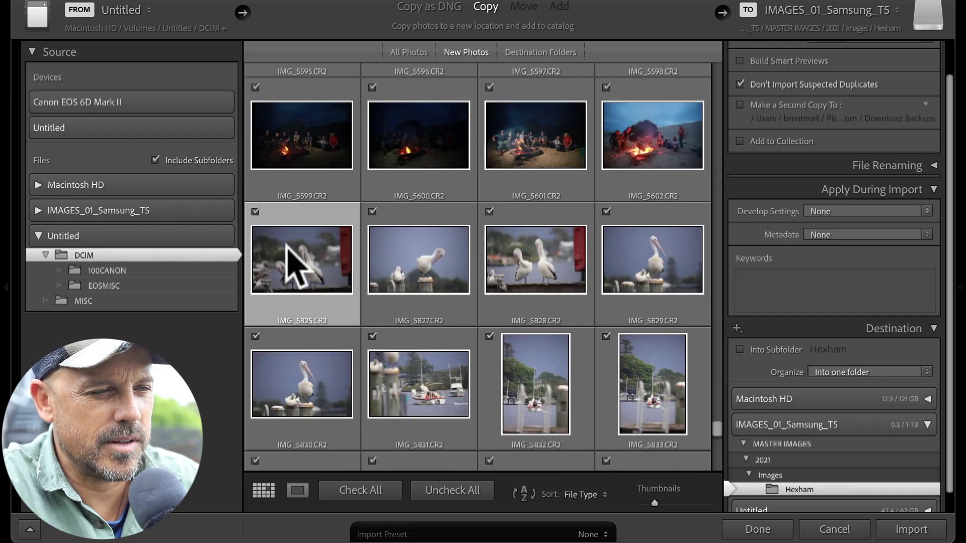
pyautogui.click(452, 490)
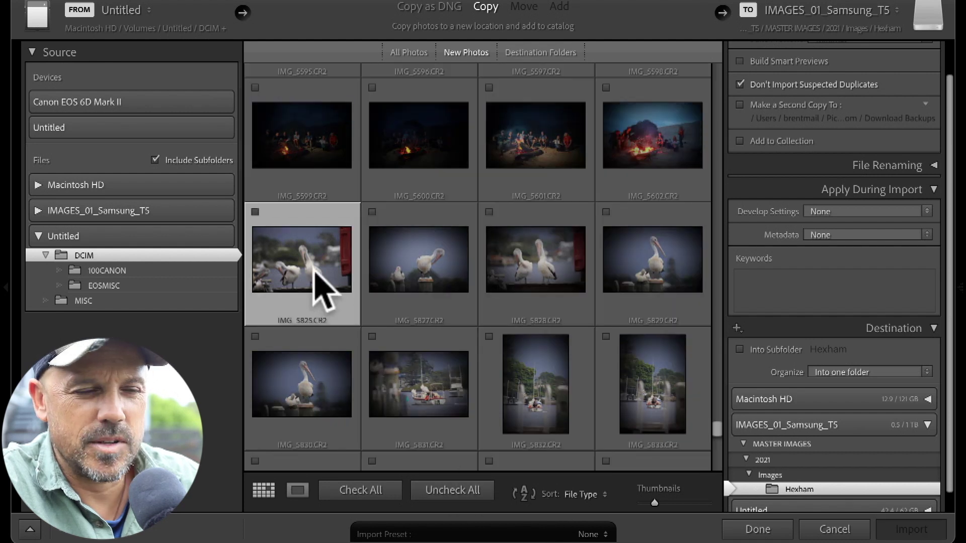
pyautogui.scroll(-5, 322, 294)
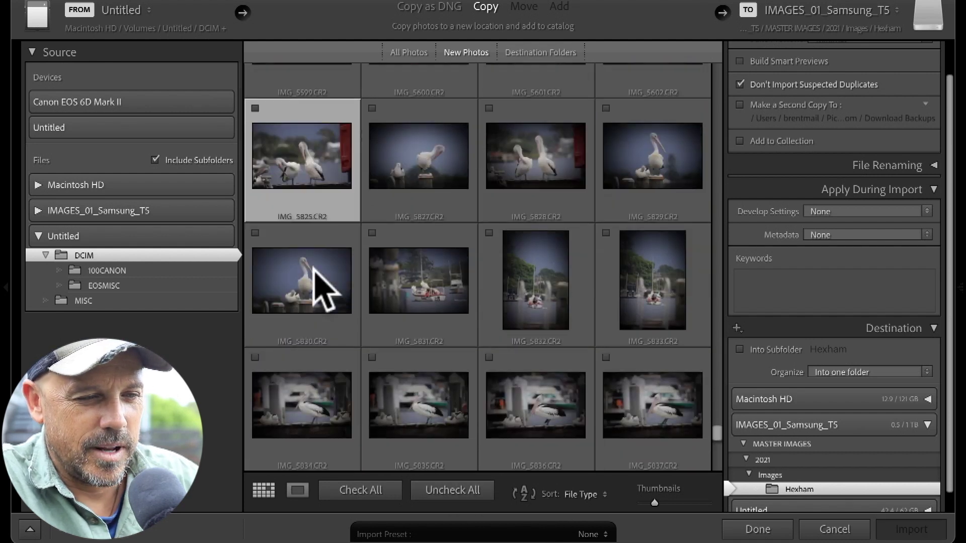
pyautogui.scroll(-6, 322, 294)
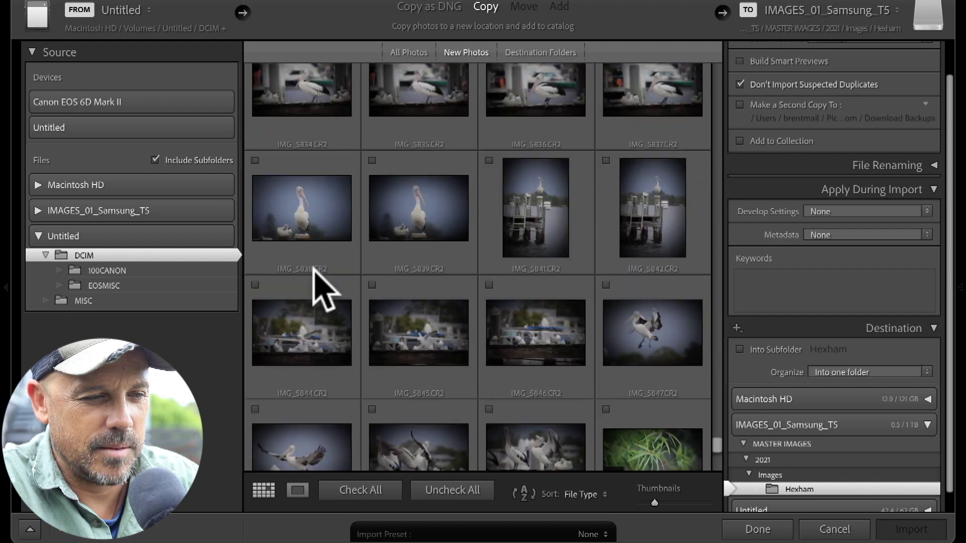
pyautogui.keyDown('shift'); pyautogui.click(526, 384); pyautogui.keyUp('shift')
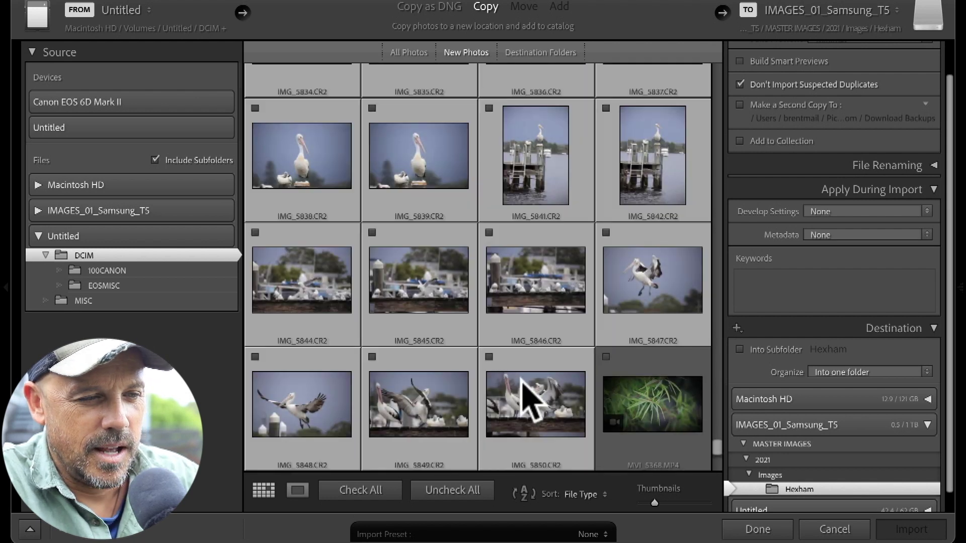
# - Check the selected pelican photos for import and set their destination to a new Tea Gardens subfolder inside the 2021 Images folder
pyautogui.click(488, 356)
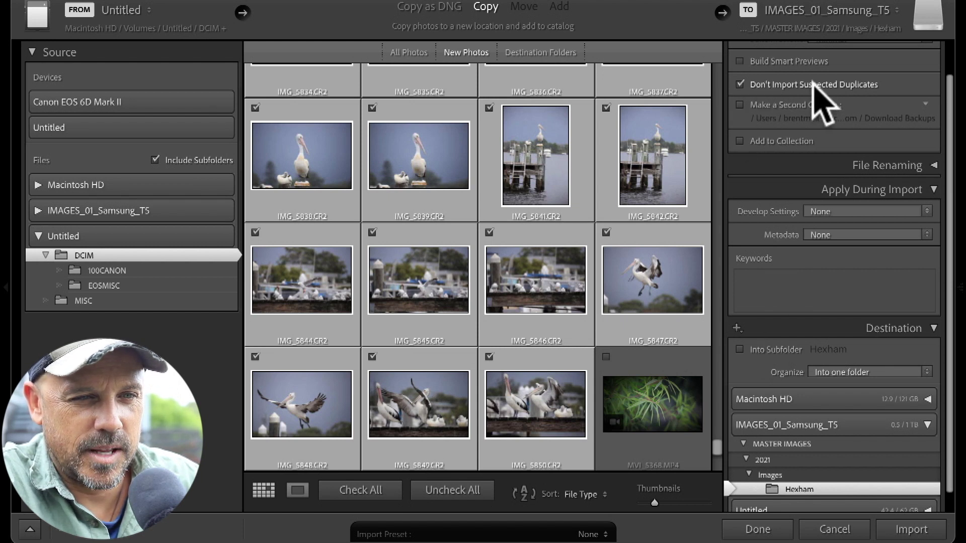
pyautogui.scroll(-1, 800, 302)
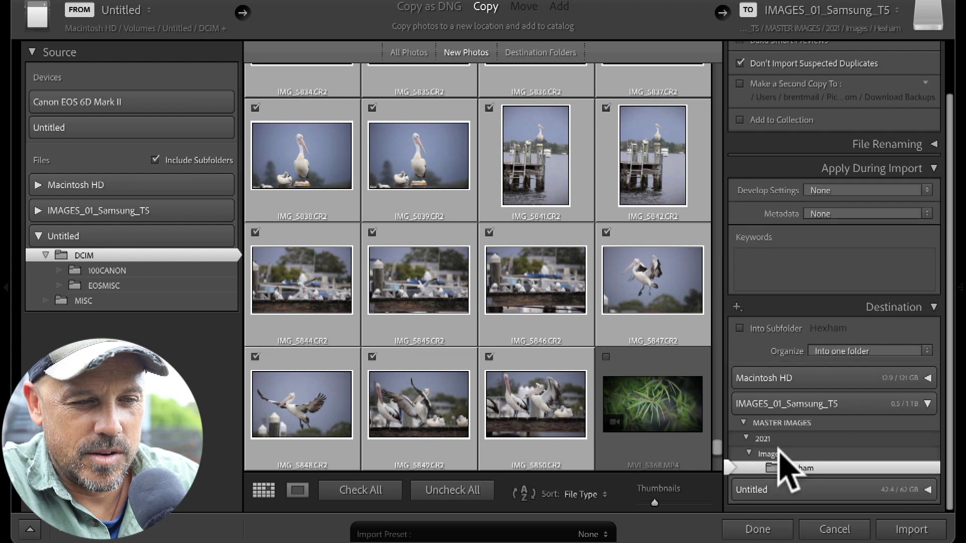
pyautogui.click(785, 454)
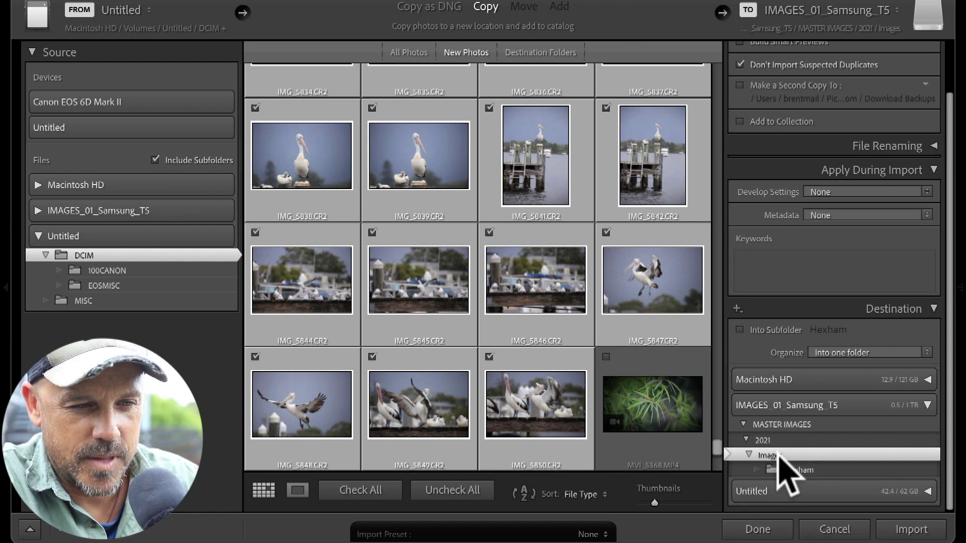
pyautogui.click(740, 329)
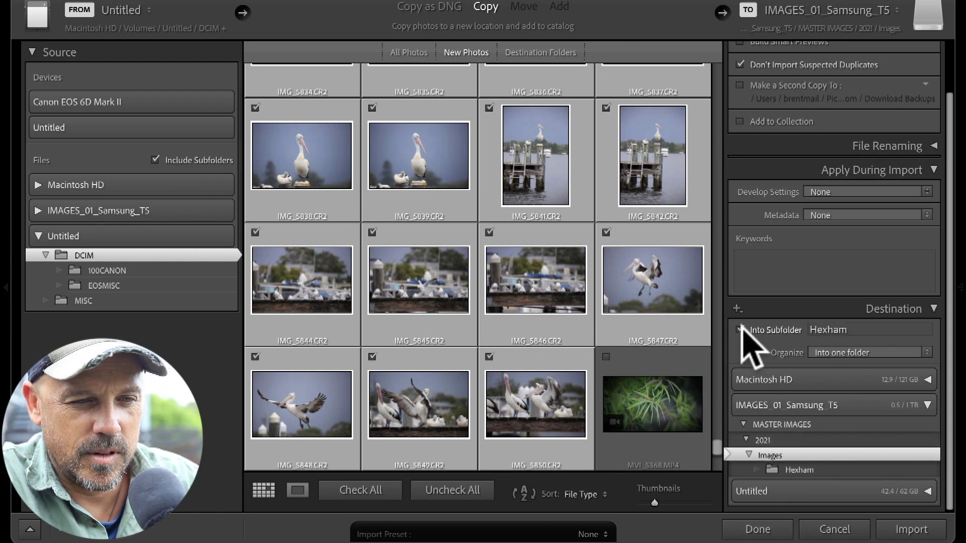
pyautogui.doubleClick(856, 330)
pyautogui.write('Tea')
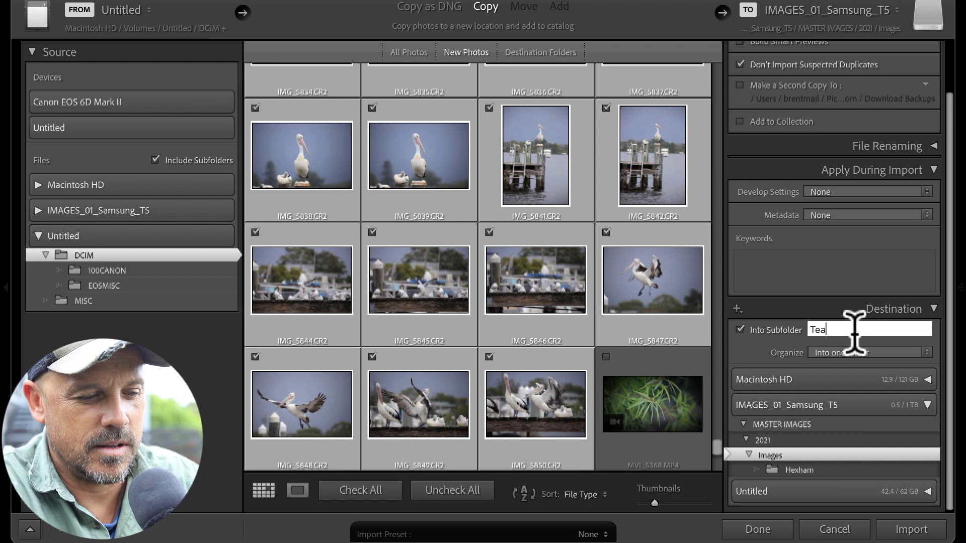
pyautogui.write(' Gardens')
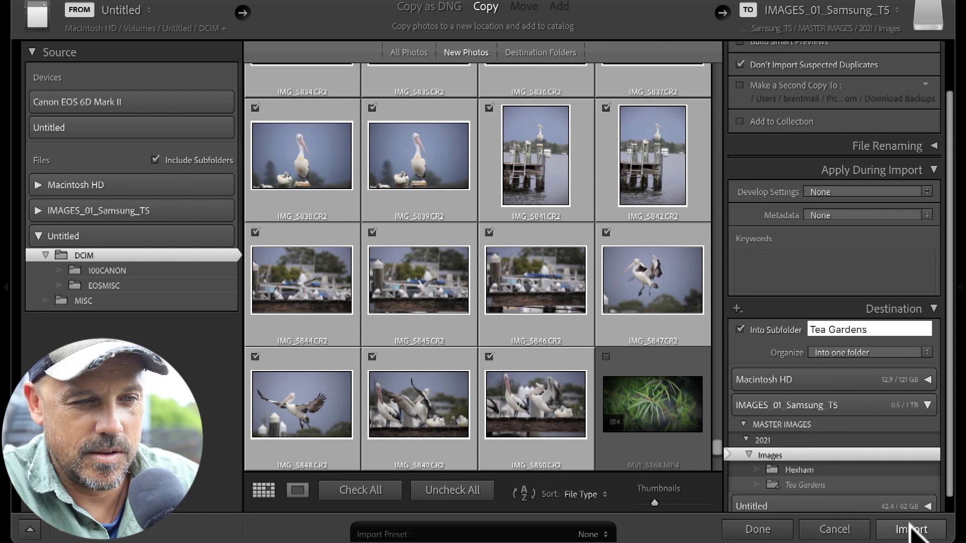
# - Add the import keywords "pelican, tea gardens, myall lakes NP, birds" and import the checked photos
pyautogui.click(803, 274)
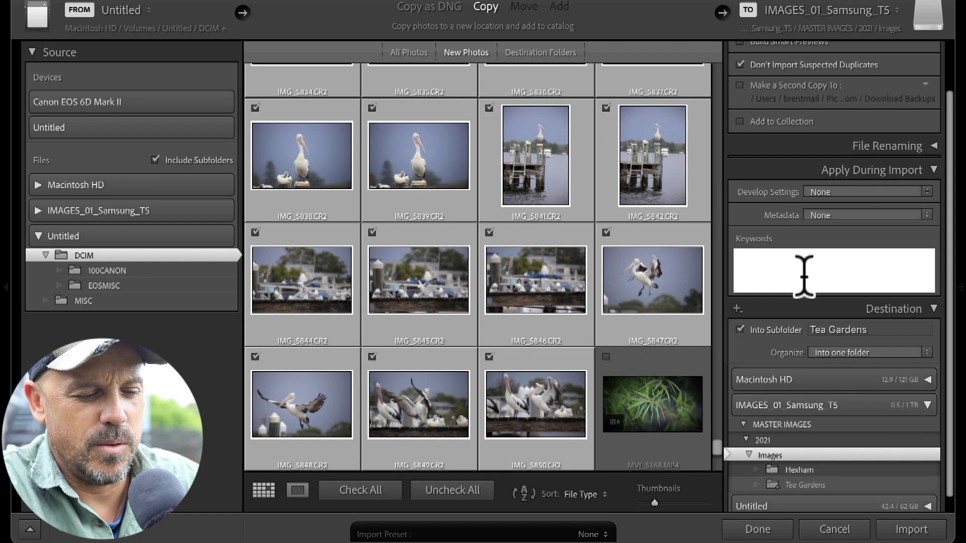
pyautogui.write('pelican')
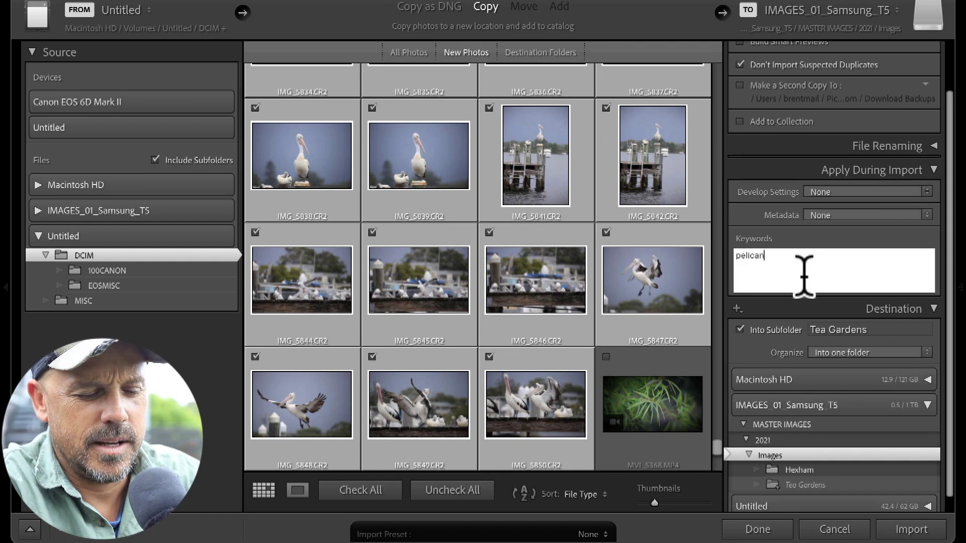
pyautogui.write(', tea gardens, myall lakes NP')
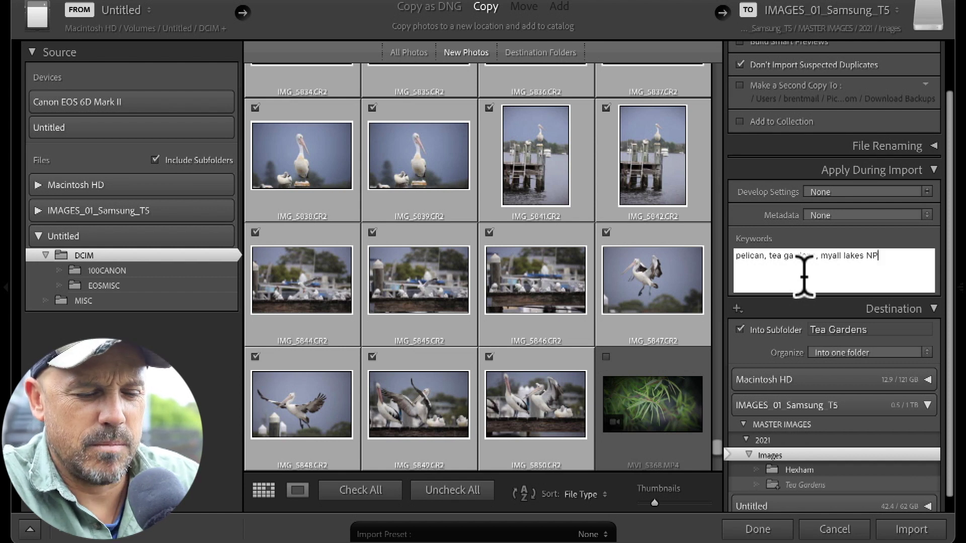
pyautogui.write(', birds')
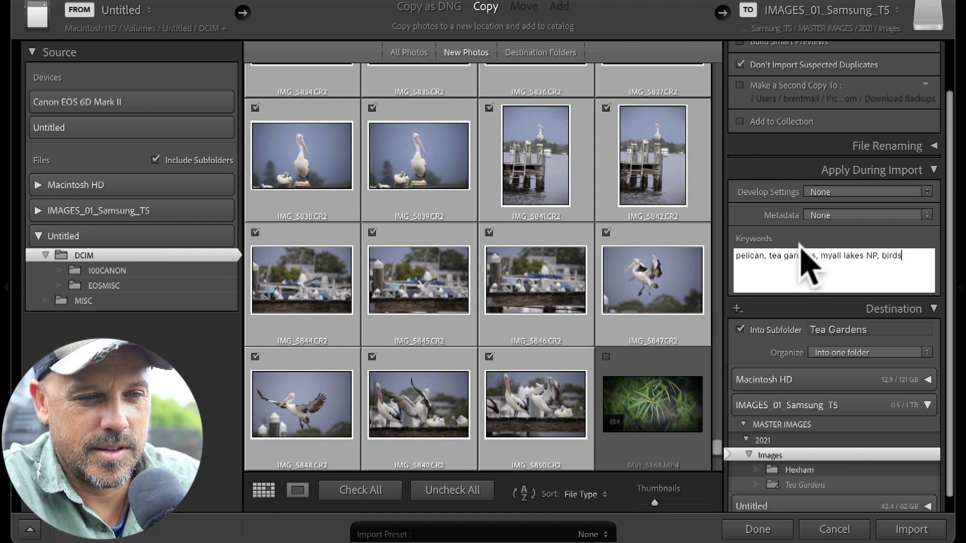
pyautogui.click(911, 529)
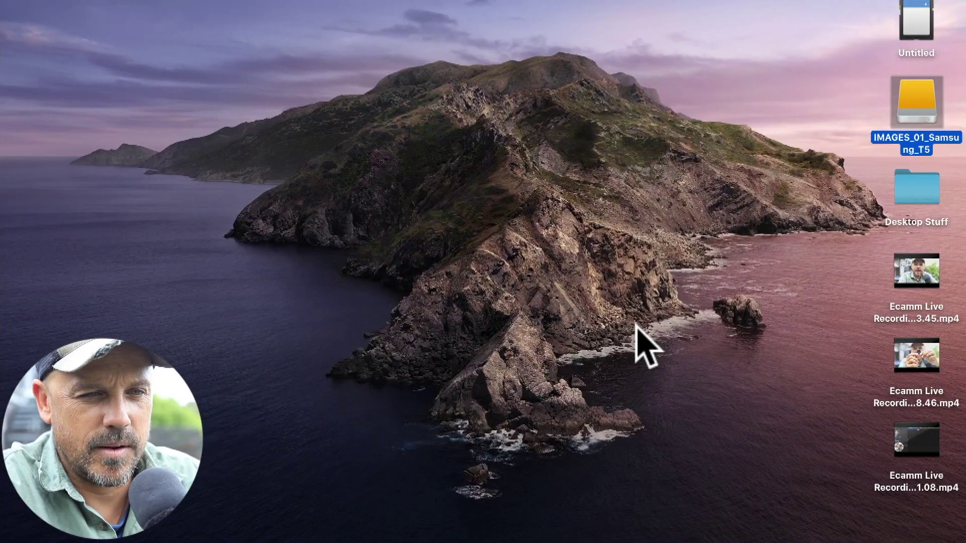
# - Examine the copied files in Finder under MASTER IMAGES, 2021, Images, Tea Gardens on the external drive, and look over the imported photos in Lightroom Classic
pyautogui.press('super+o')
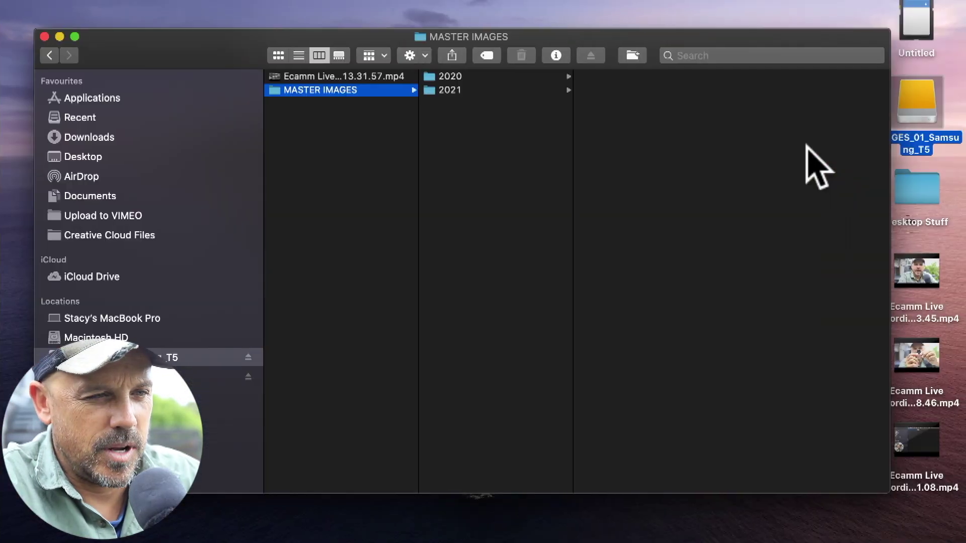
pyautogui.click(479, 90)
pyautogui.click(619, 76)
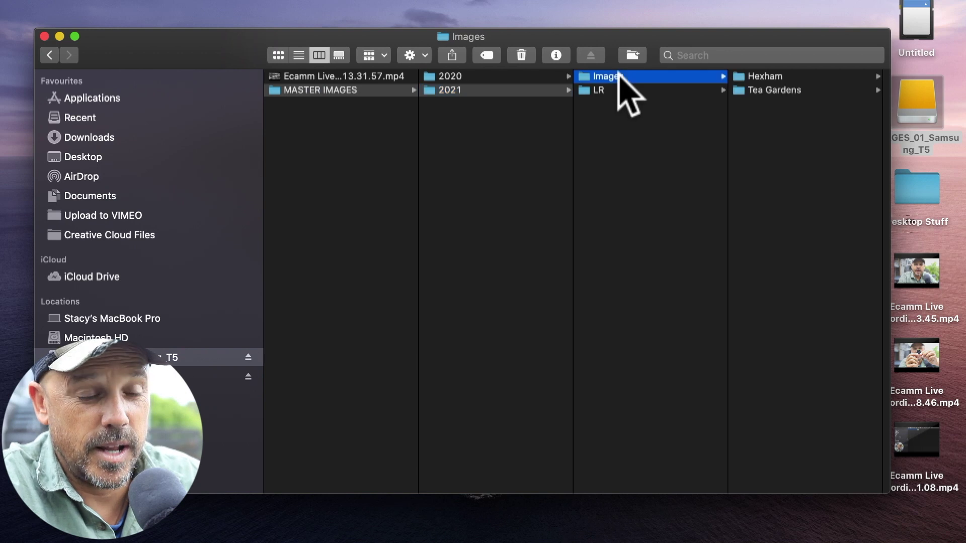
pyautogui.click(749, 90)
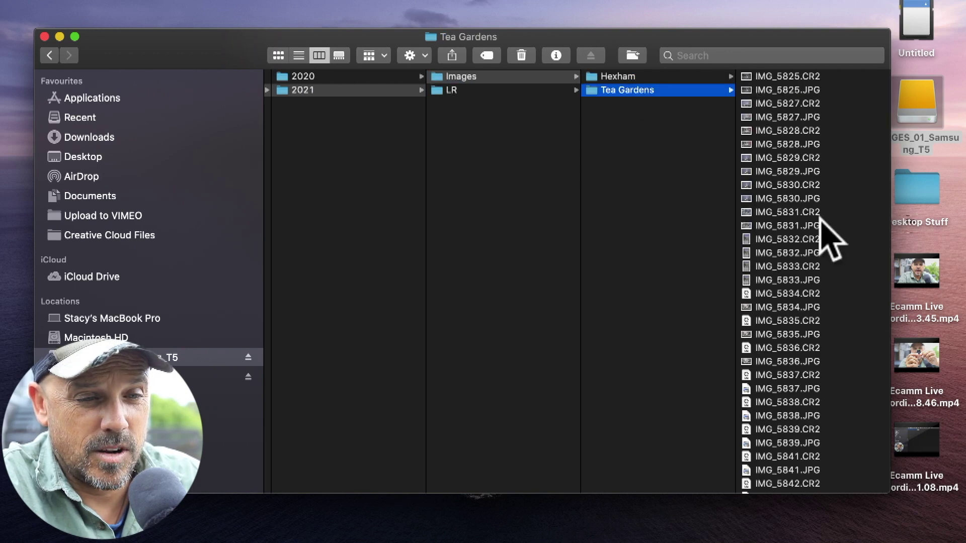
pyautogui.scroll(-3, 820, 218)
pyautogui.scroll(-1, 820, 217)
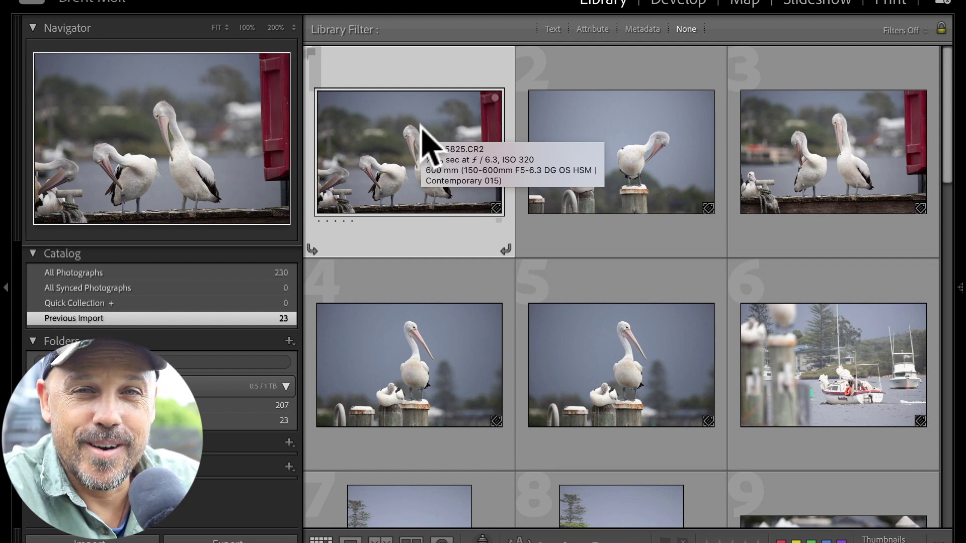
pyautogui.scroll(-3, 421, 125)
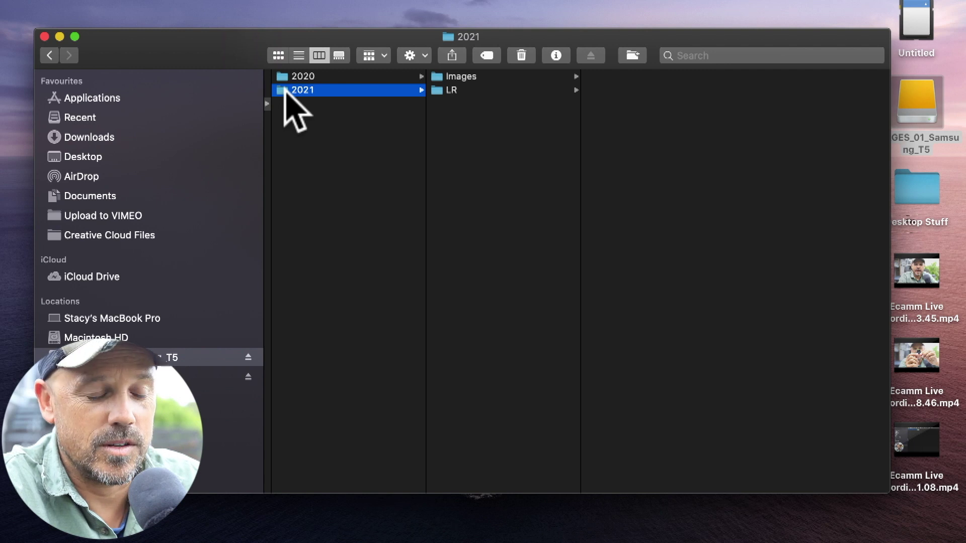
# - Switch to Finder and revisit the 2021 Images folder and the catalog files in the 2021 folder inside LR
pyautogui.click(476, 78)
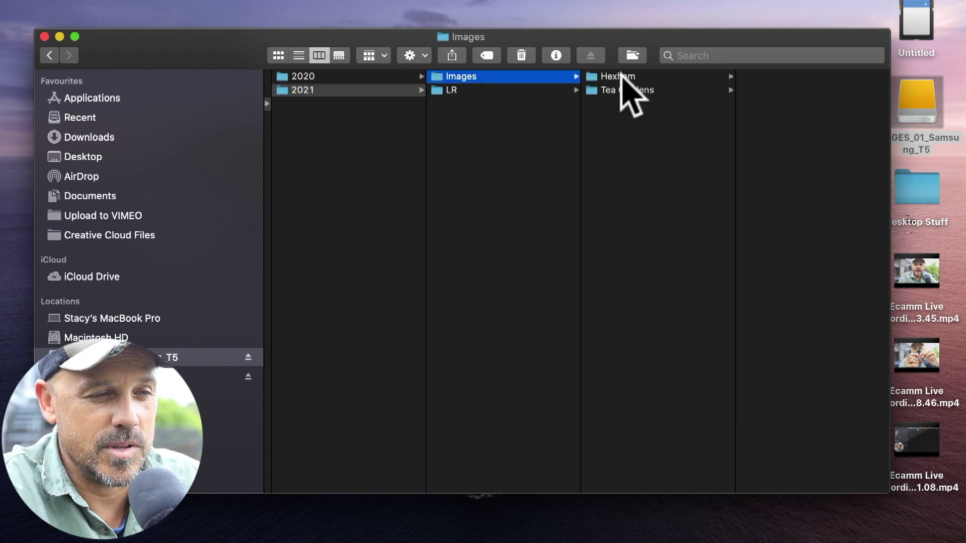
pyautogui.click(435, 91)
pyautogui.click(622, 76)
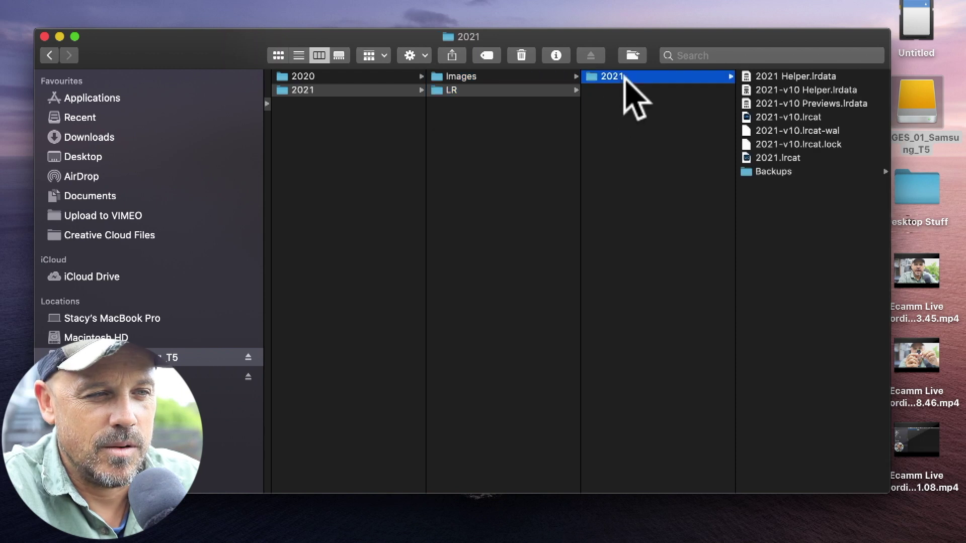
pyautogui.click(508, 75)
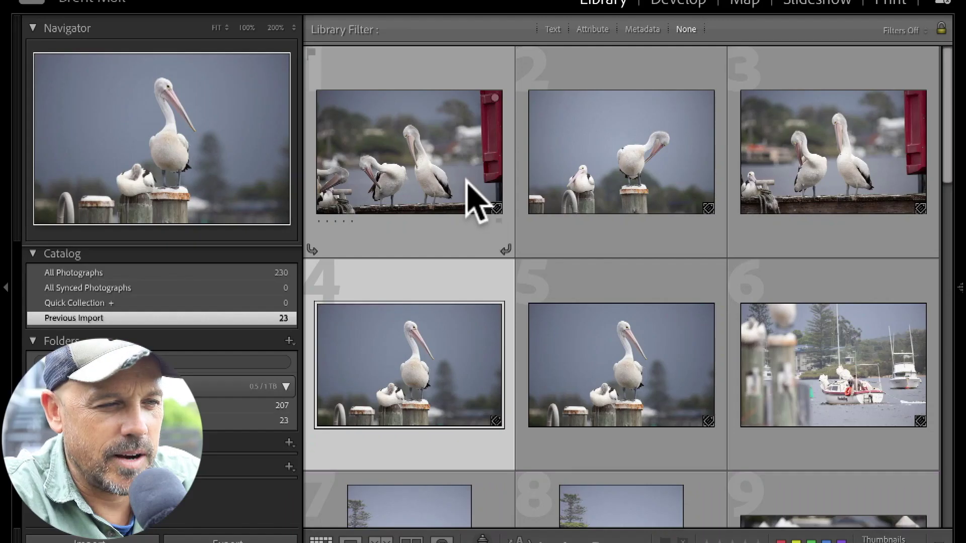
# - Switch to Lightroom Classic's Library and browse the previous import, the Hexham folder and the Tea Gardens folder
pyautogui.click(401, 137)
pyautogui.scroll(-10, 406, 153)
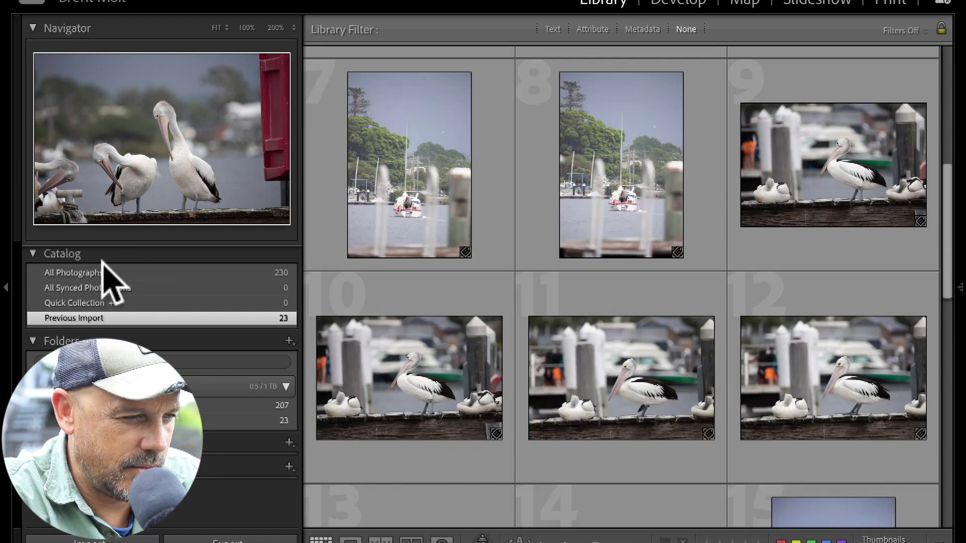
pyautogui.click(176, 405)
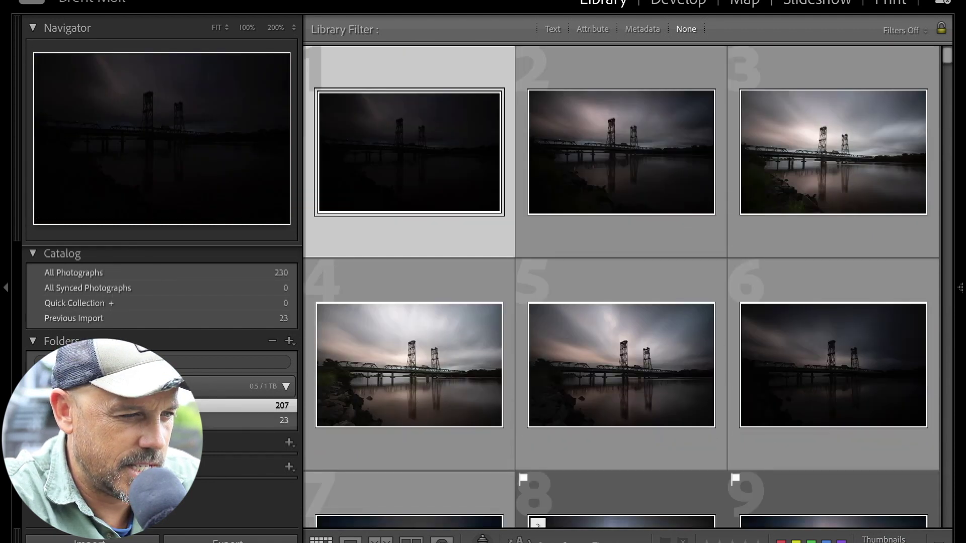
pyautogui.click(176, 421)
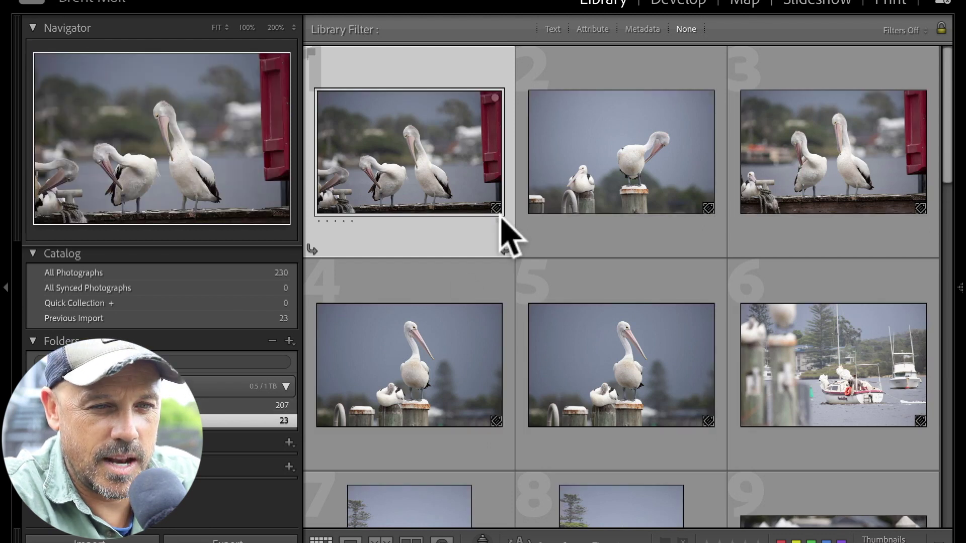
pyautogui.scroll(-10, 509, 237)
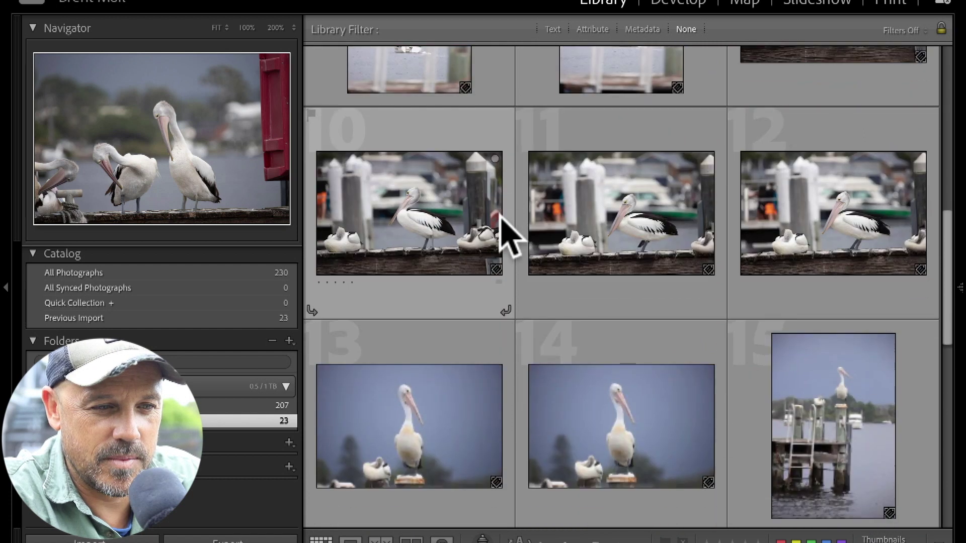
pyautogui.scroll(-8, 509, 236)
pyautogui.scroll(20, 509, 236)
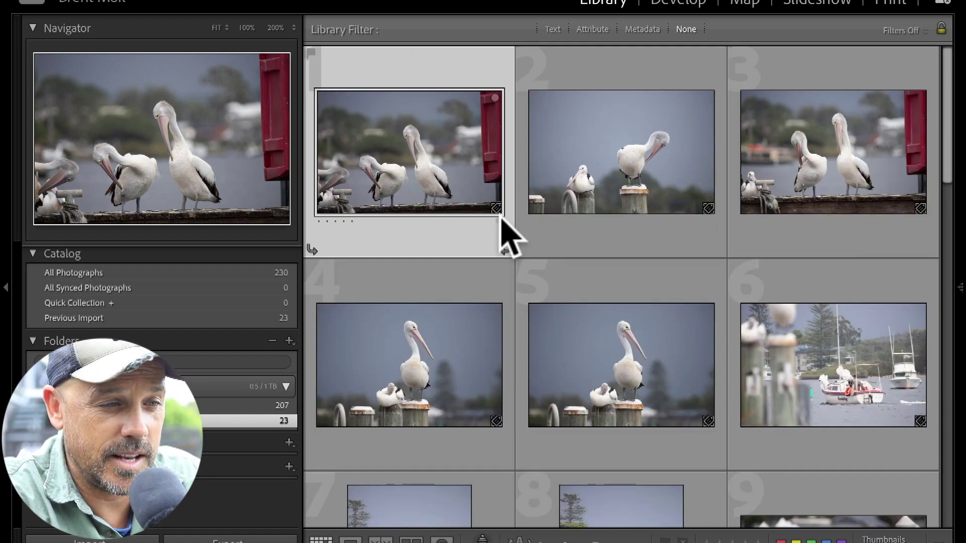
# - Review the Tea Gardens photos one by one in Loupe view from IMG_5825.CR2 to IMG_5844.CR2, and return to the grid
pyautogui.doubleClick(396, 142)
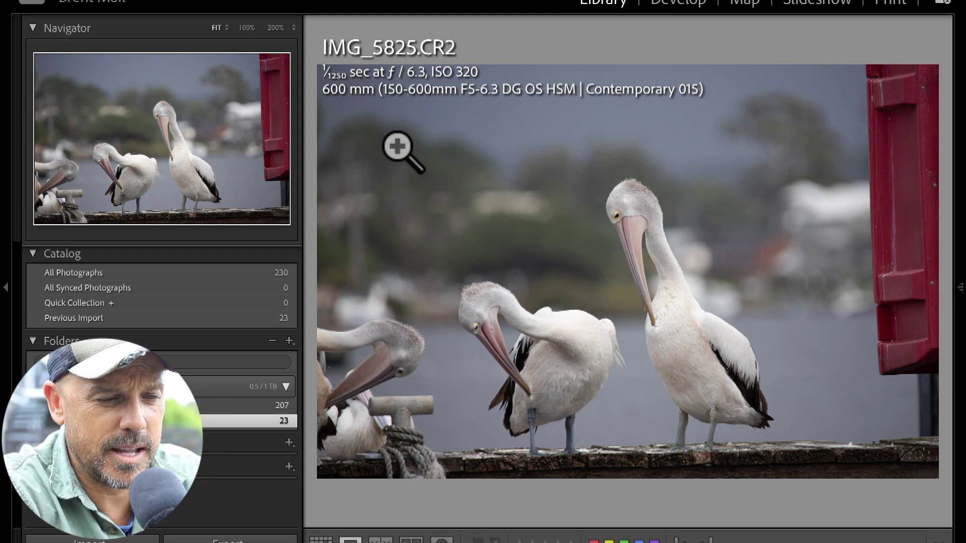
pyautogui.press('Right')
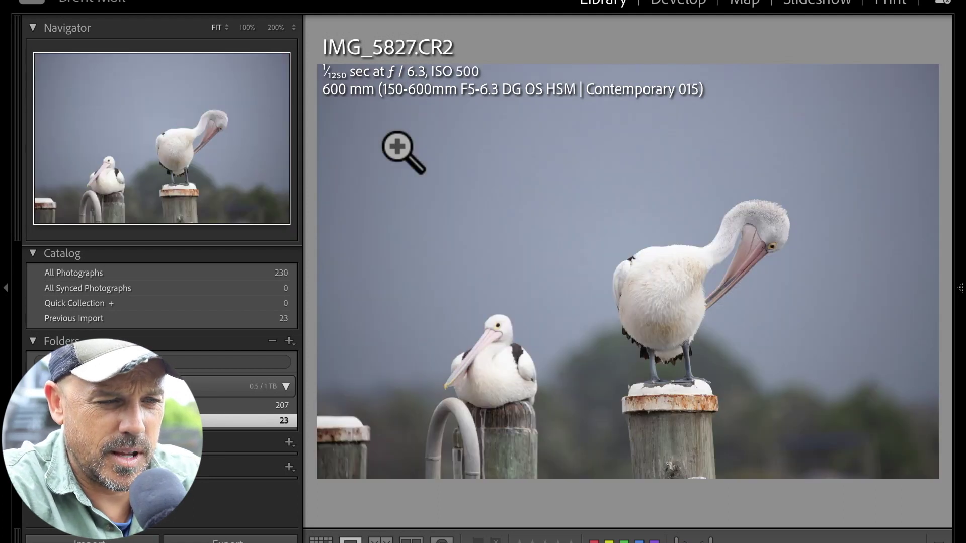
pyautogui.press('Right')
pyautogui.press('Right')
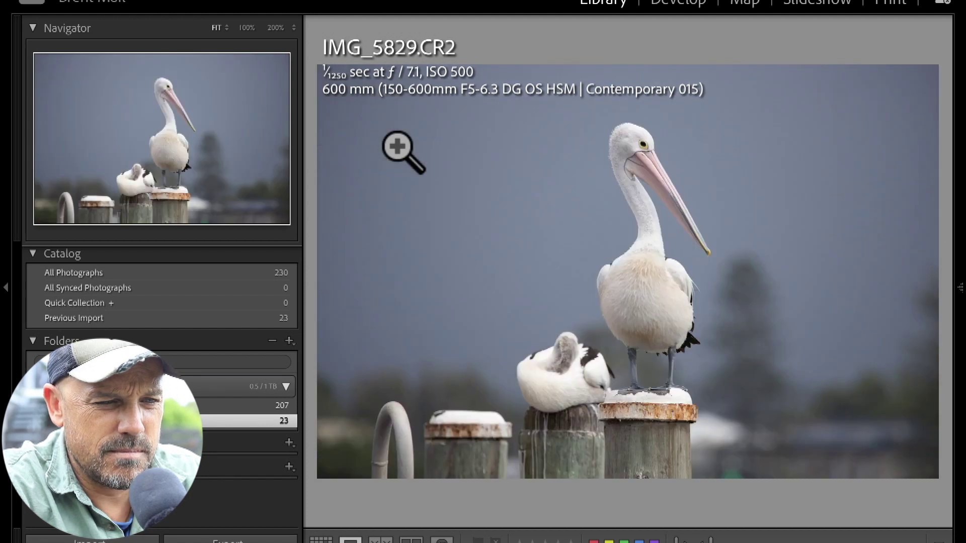
pyautogui.press('Right')
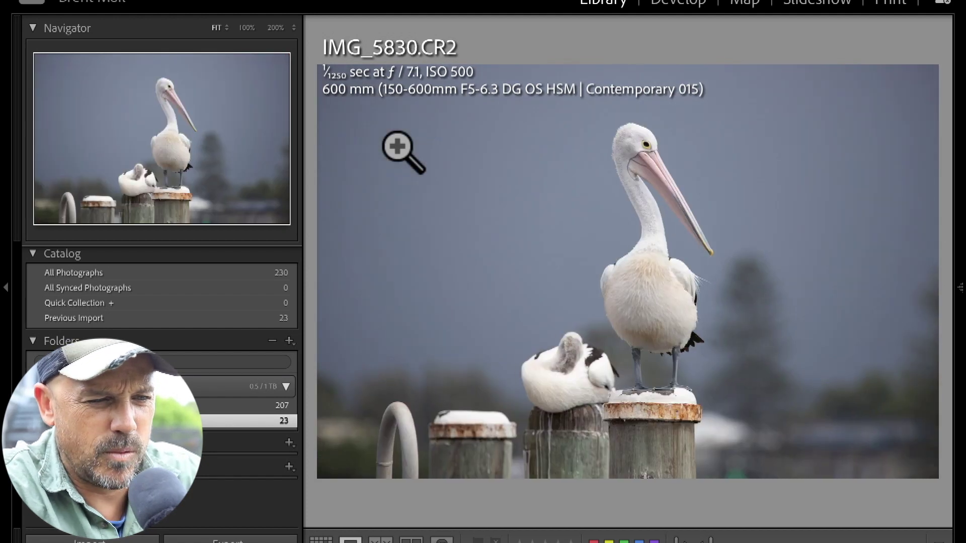
pyautogui.press('Right')
pyautogui.press('Right')
pyautogui.press('Right')
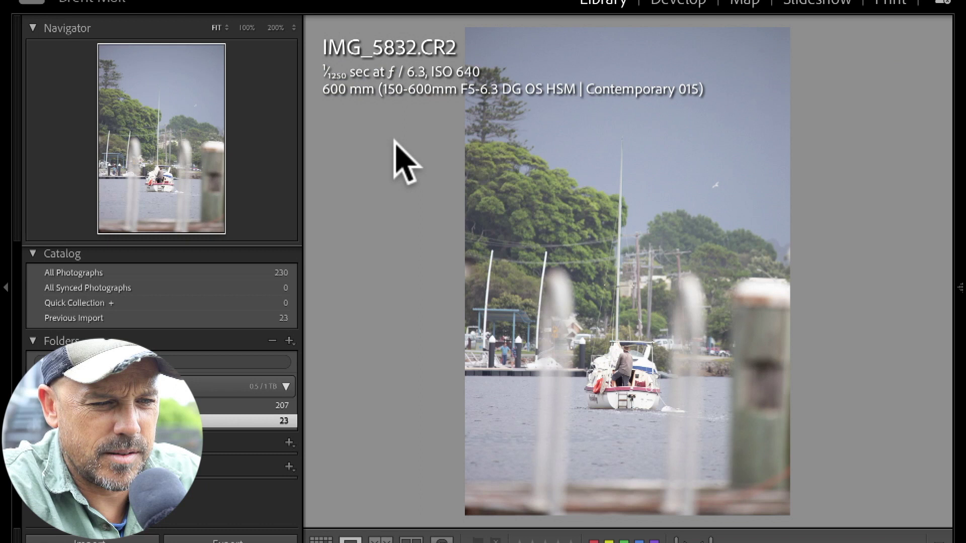
pyautogui.press('Right')
pyautogui.press('Right')
pyautogui.press('Right')
pyautogui.press('Right')
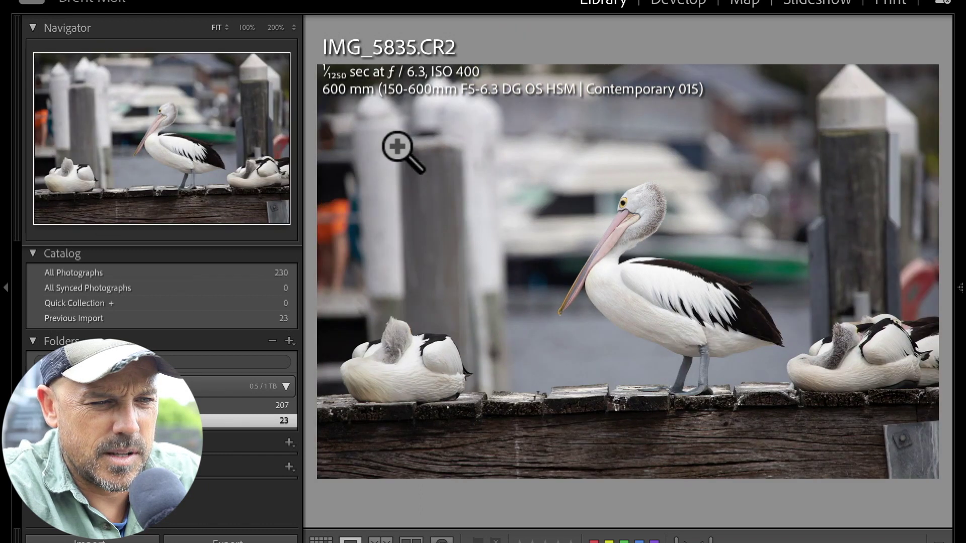
pyautogui.press('Right')
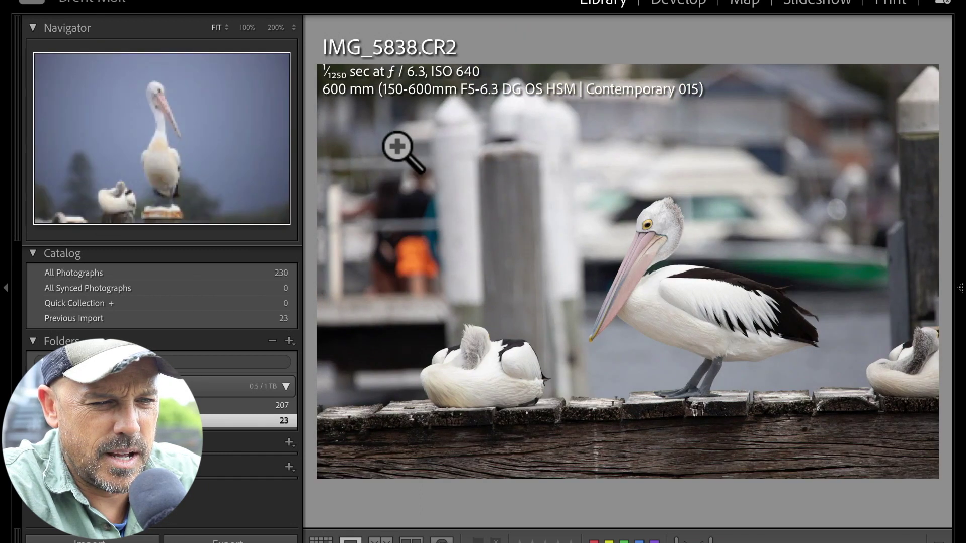
pyautogui.press('Right')
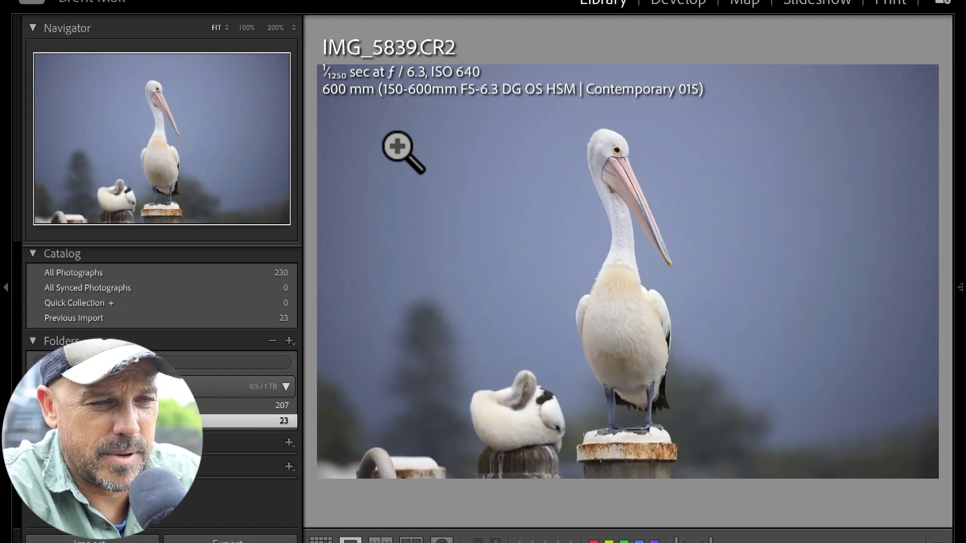
pyautogui.press('Right')
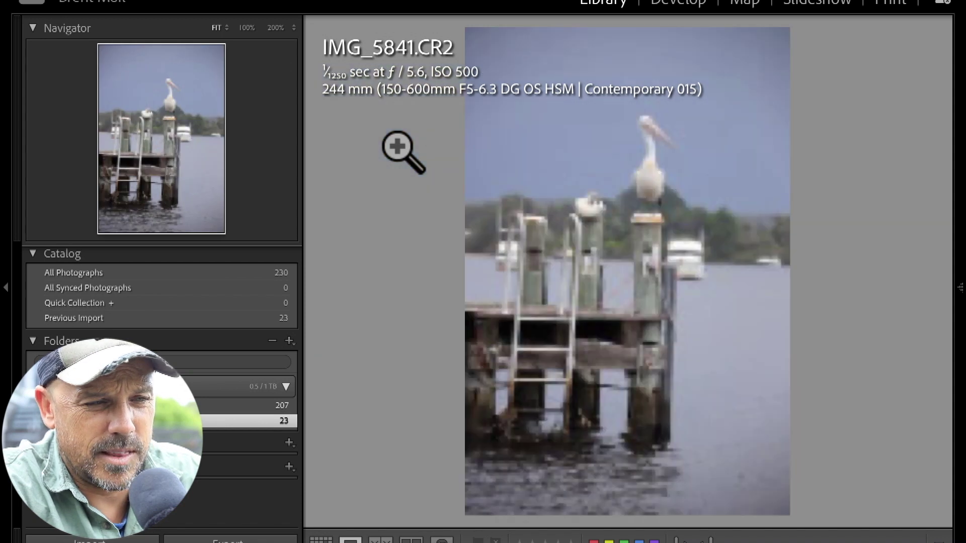
pyautogui.press('Right')
pyautogui.press('Right')
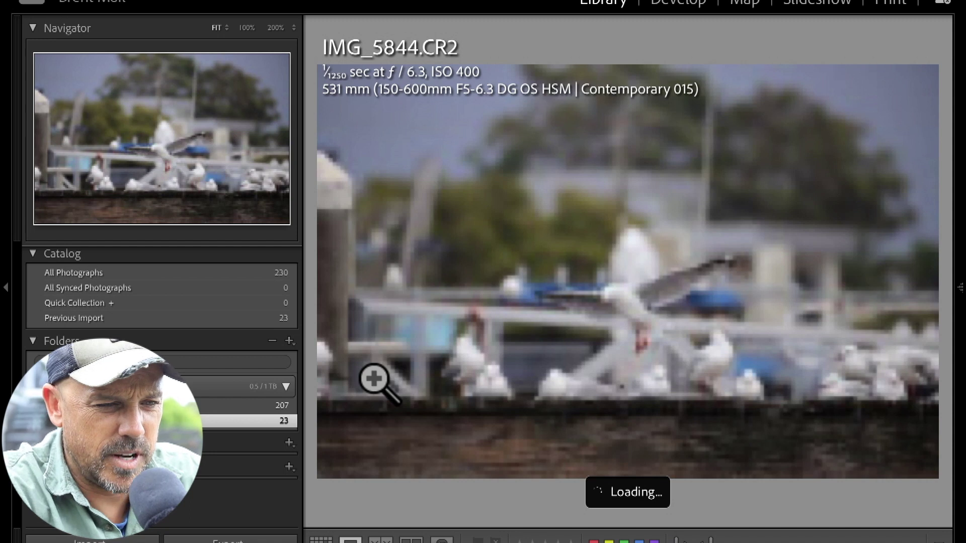
pyautogui.press('g')
pyautogui.scroll(-3, 470, 381)
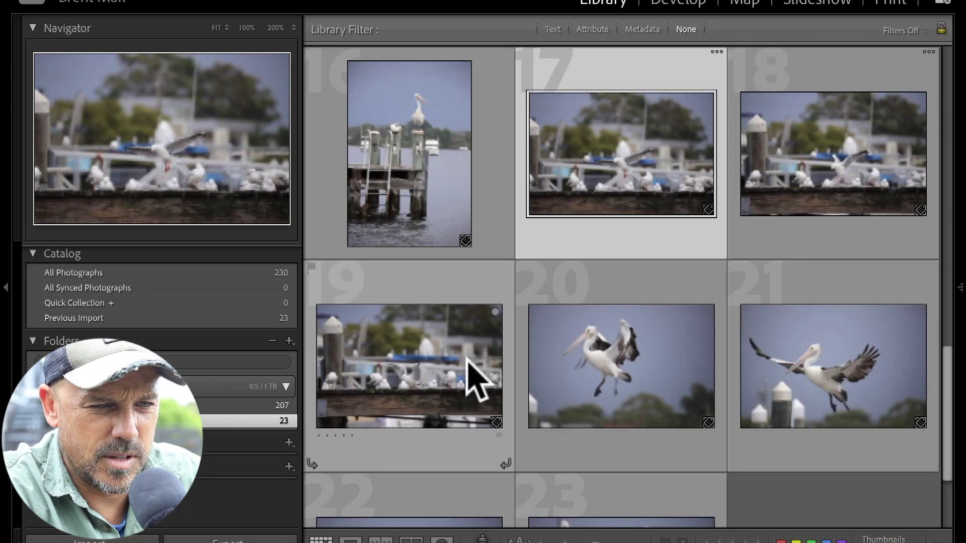
# - Open IMG_5847.CR2 in Loupe view, inspect IMG_5848.CR2 at 100%, and flag IMG_5848.CR2 as a pick
pyautogui.scroll(-2, 478, 375)
pyautogui.doubleClick(600, 209)
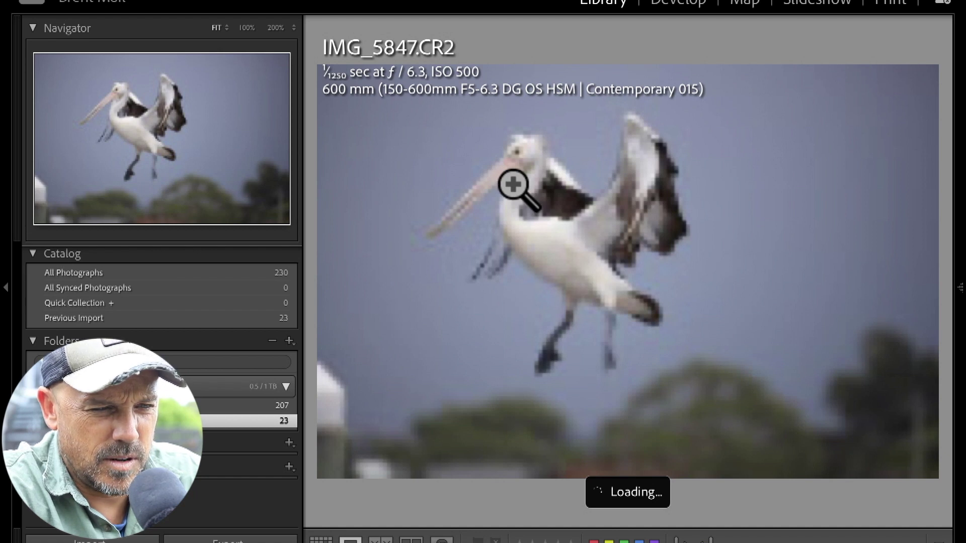
pyautogui.press('Right')
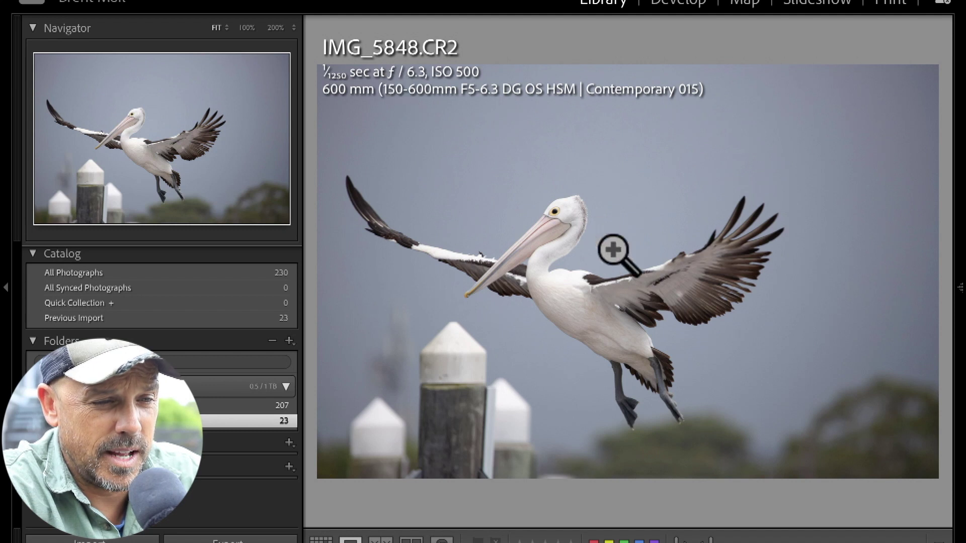
pyautogui.click(542, 254)
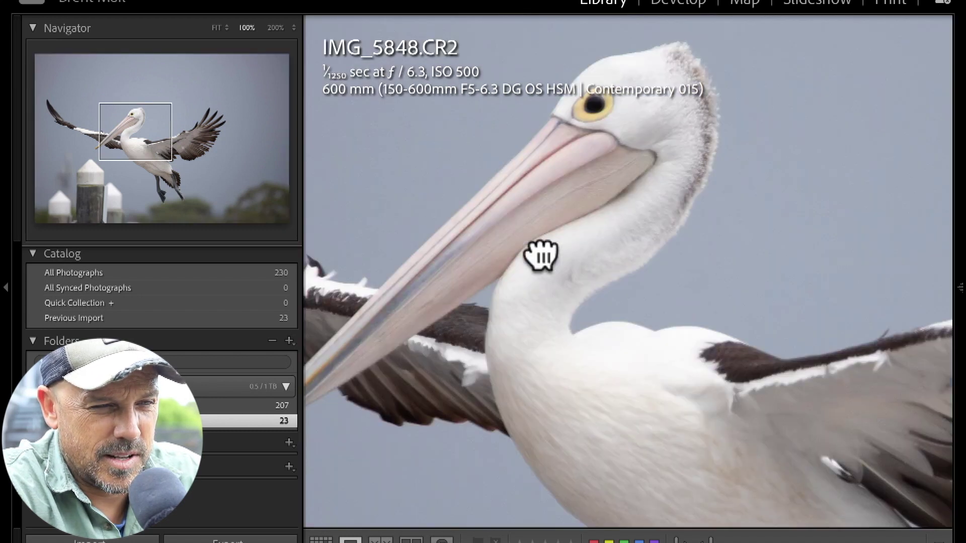
pyautogui.moveTo(574, 215); pyautogui.dragTo(640, 200)
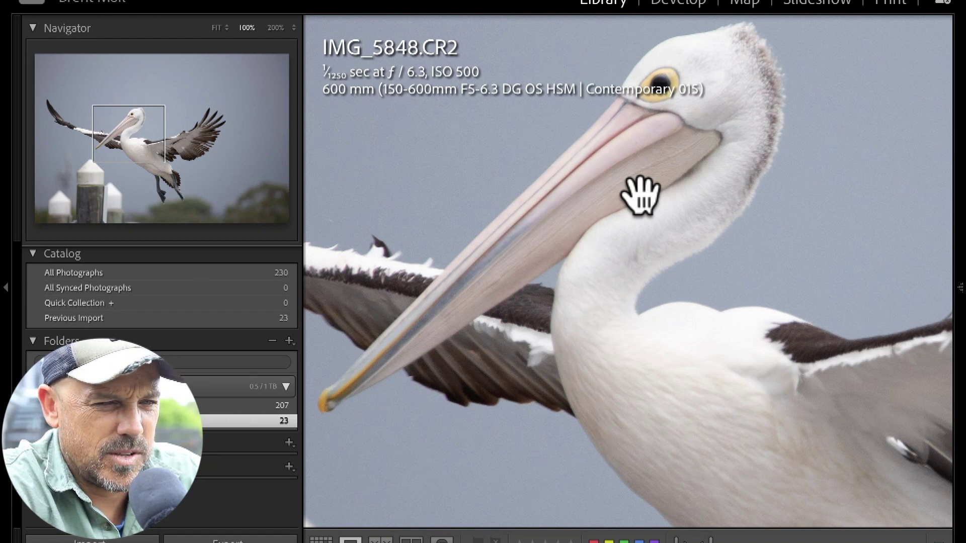
pyautogui.click(641, 196)
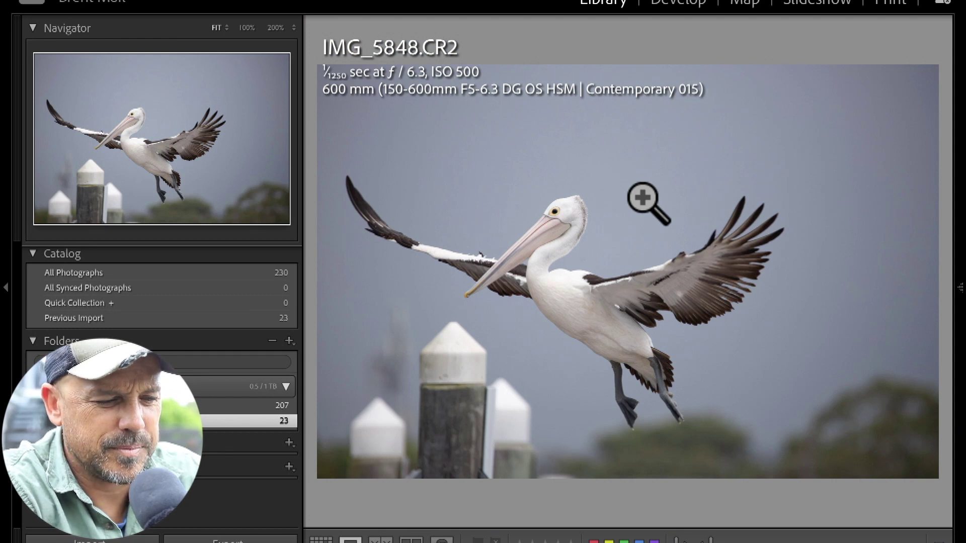
pyautogui.press('Right')
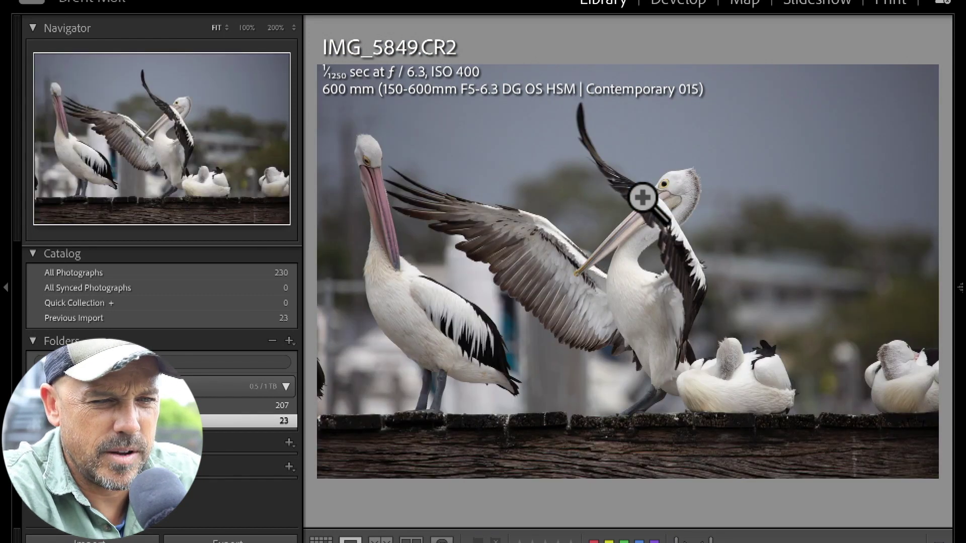
# - Return to the grid and filter the Tea Gardens photos with the Flagged preset
pyautogui.press('g')
pyautogui.scroll(3, 884, 130)
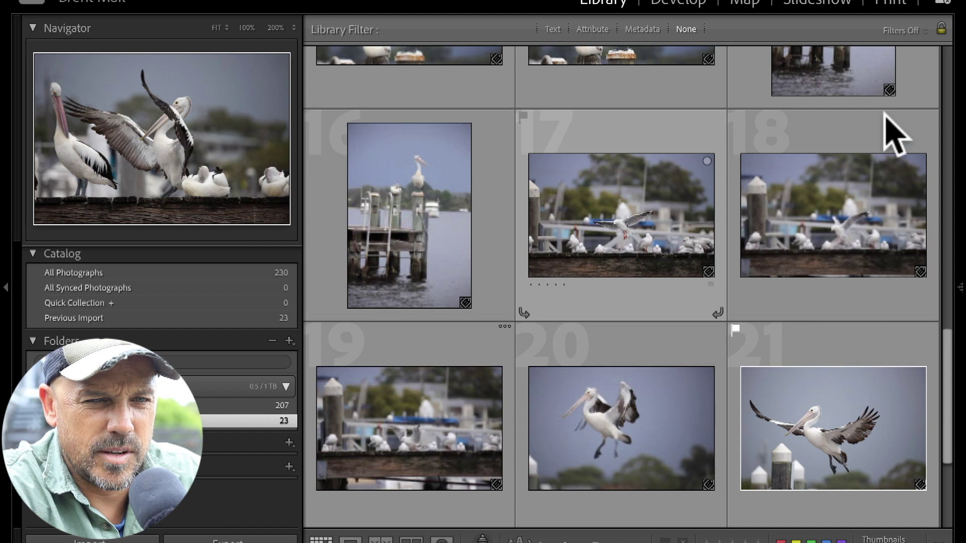
pyautogui.click(920, 31)
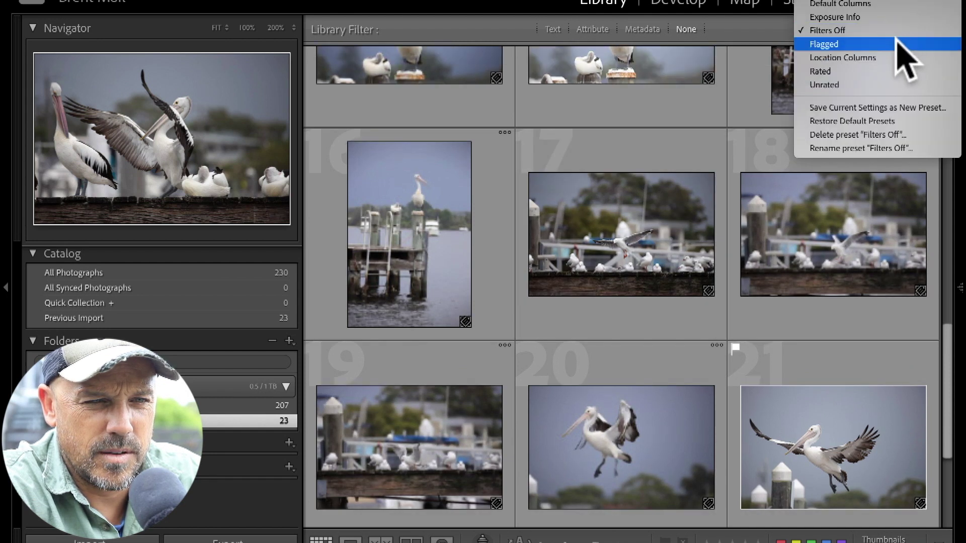
pyautogui.click(878, 44)
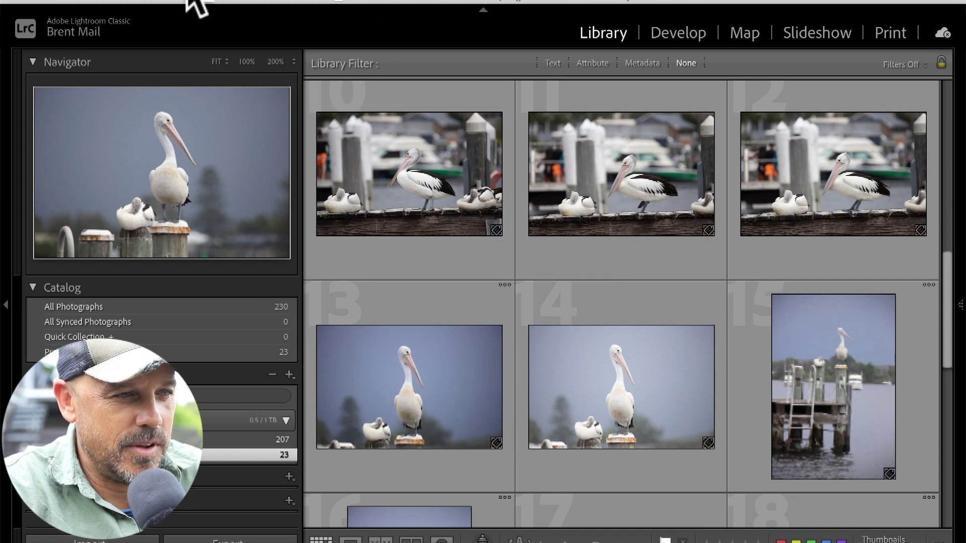
# - Switch to the recent catalog 2020-2.lrcat
pyautogui.click(154, 1)
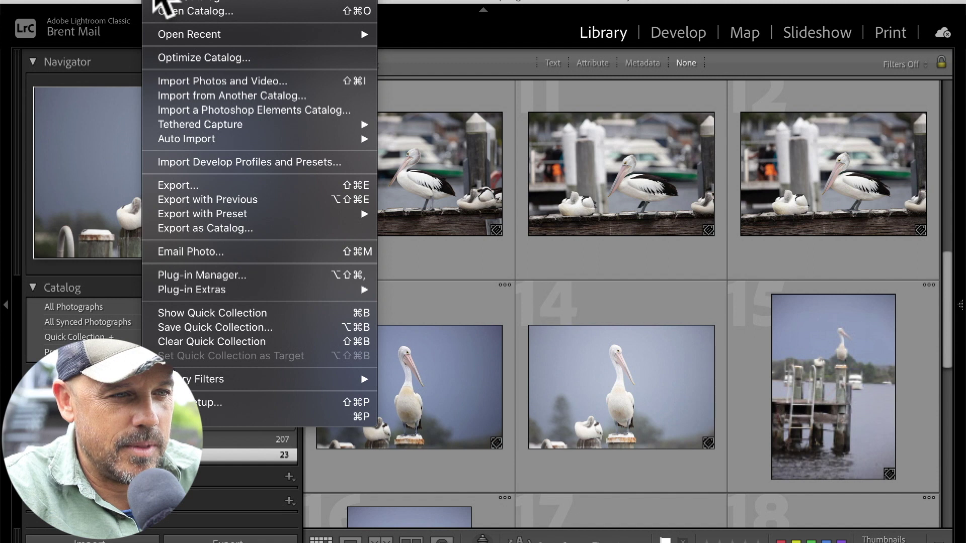
pyautogui.moveTo(179, 35)
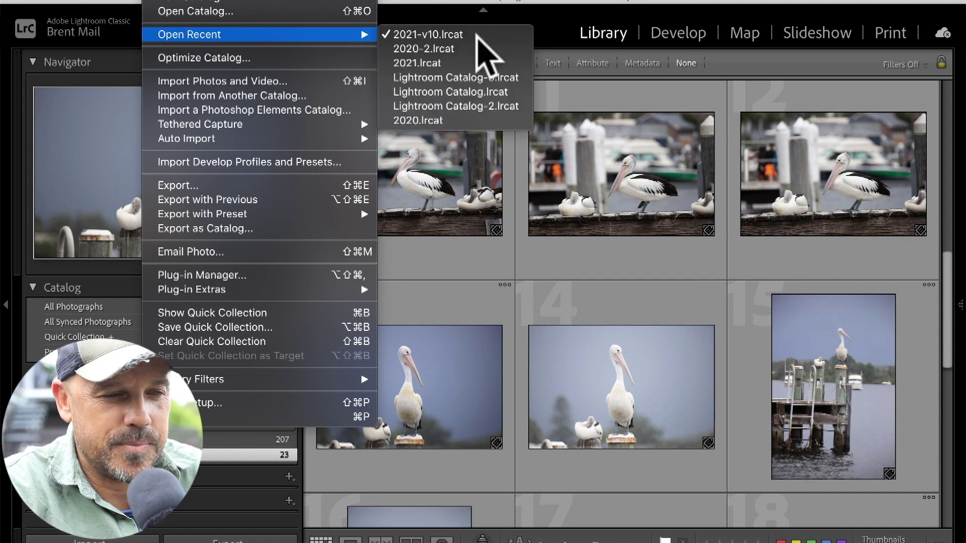
pyautogui.click(428, 49)
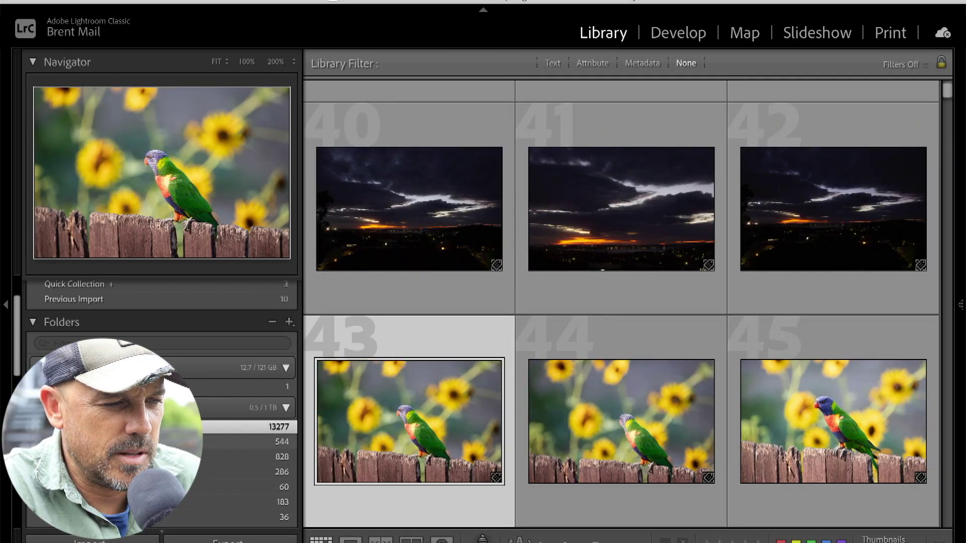
# - Look over the photos in the Anna Bay folder of the 2020 catalog
pyautogui.click(242, 441)
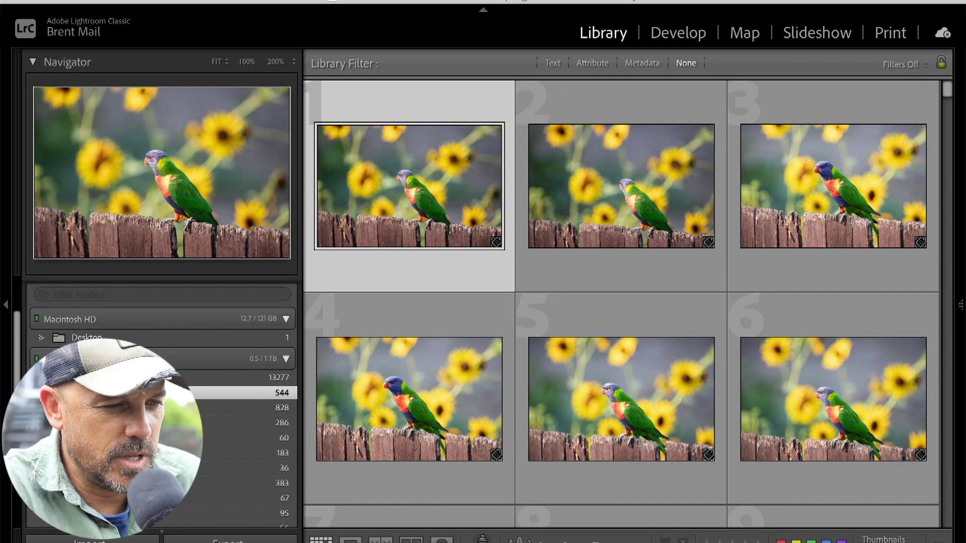
pyautogui.rightClick(139, 392)
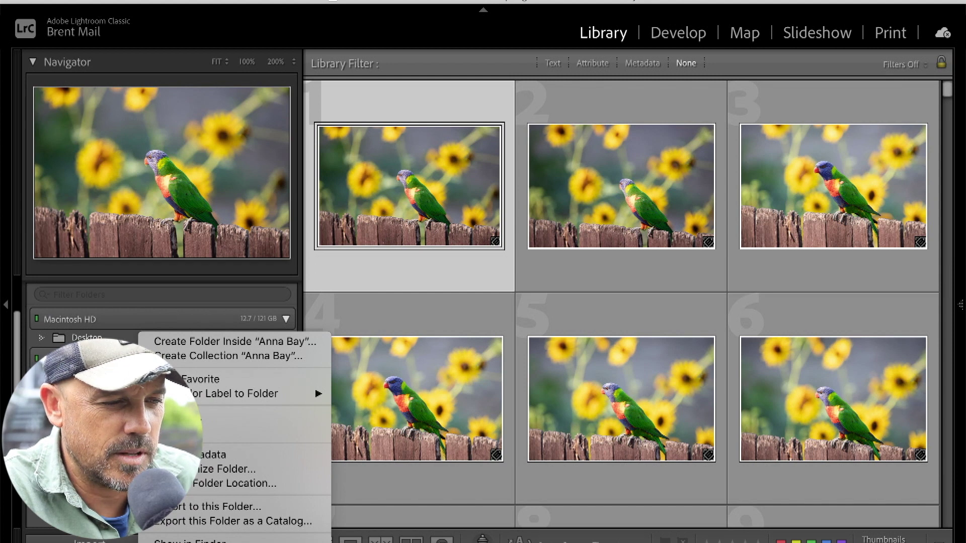
pyautogui.moveTo(196, 390)
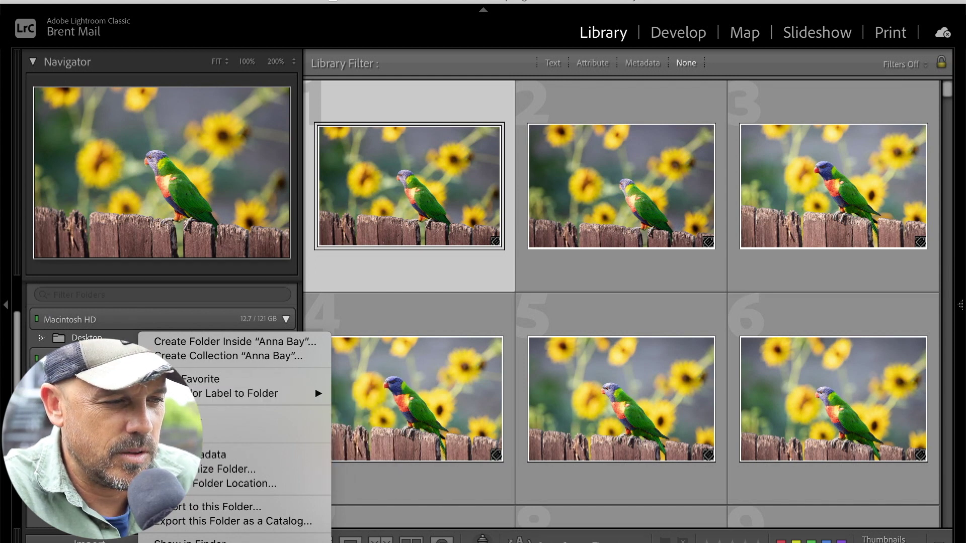
pyautogui.press('Escape')
# - Show all photos of the parent Images folder on the external drive and filter them with the Flagged preset
pyautogui.click(241, 377)
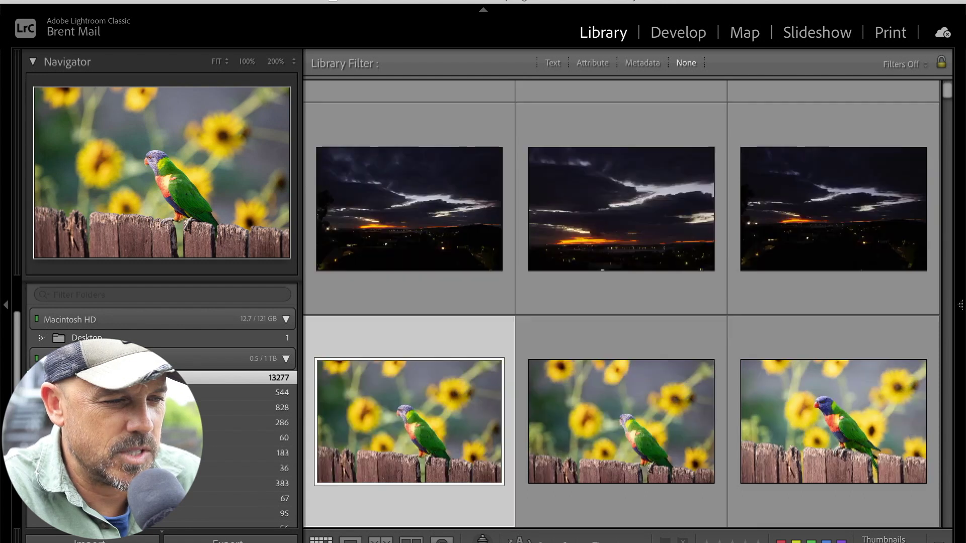
pyautogui.scroll(5, 496, 272)
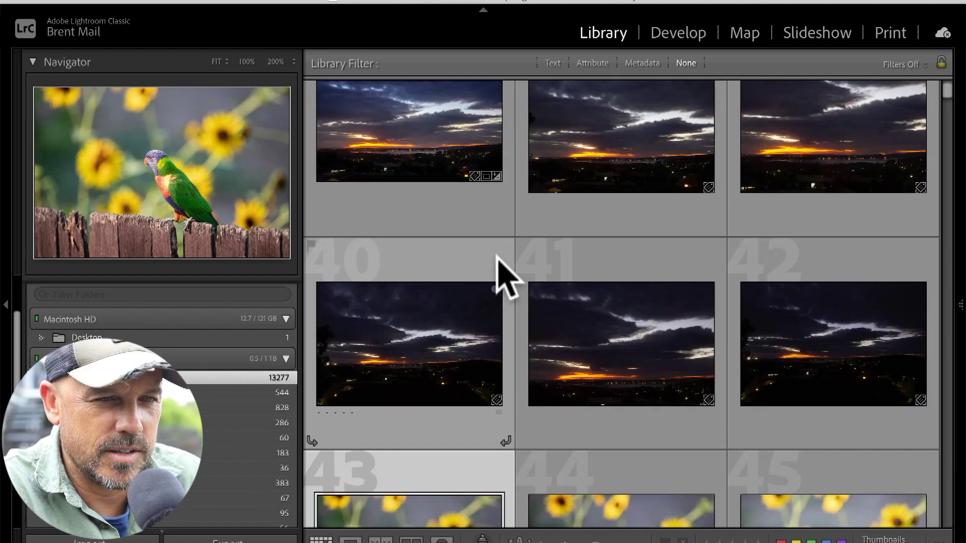
pyautogui.scroll(5, 497, 257)
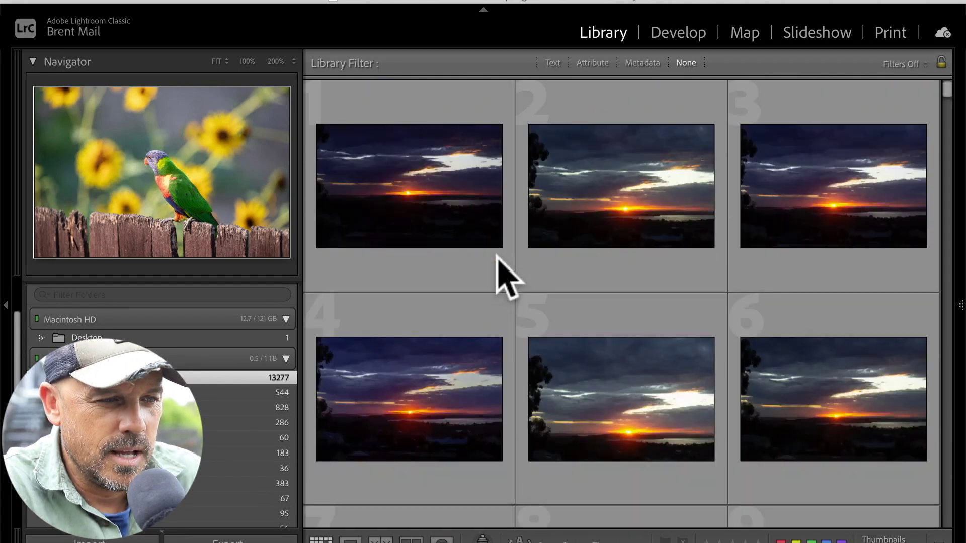
pyautogui.click(918, 64)
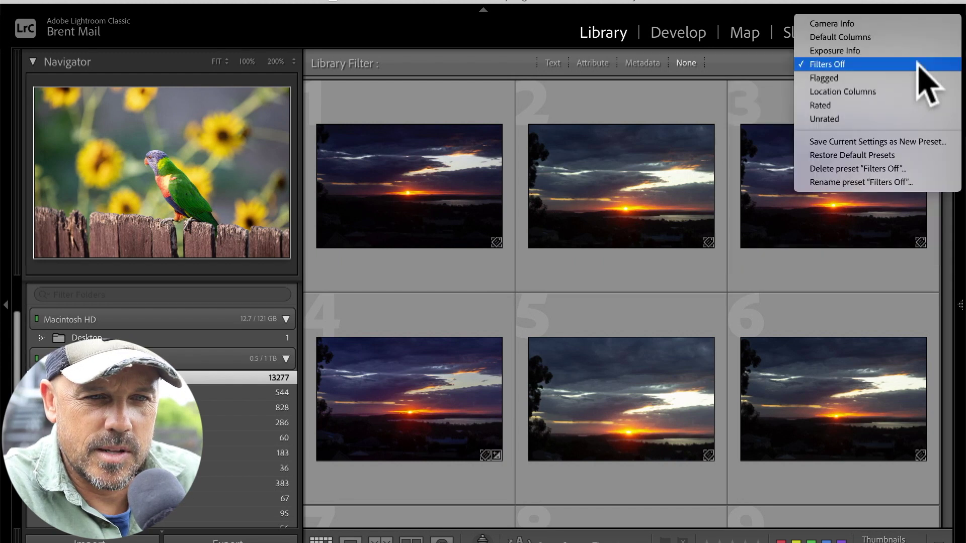
pyautogui.click(899, 78)
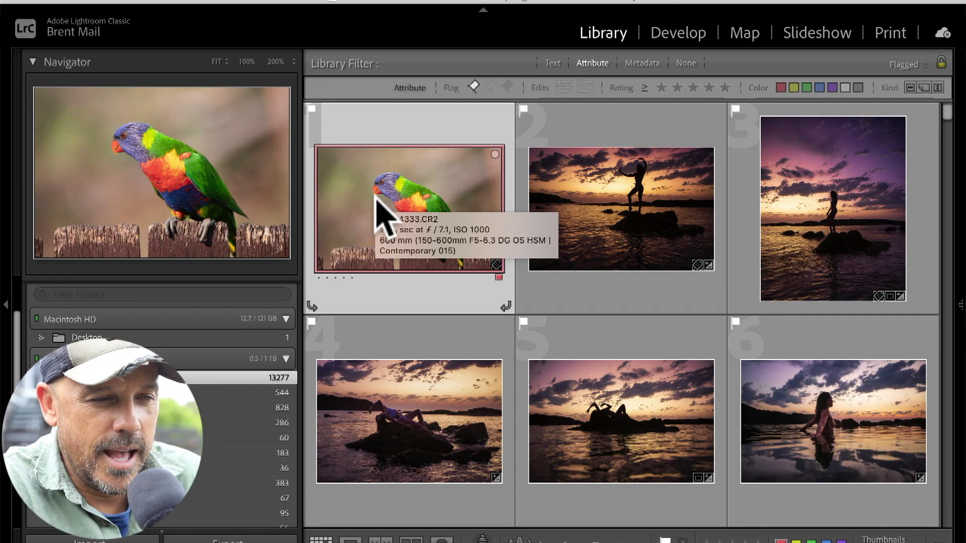
# - Look through the year's flagged photos to the end of the grid, check the folder list, and go back to the first photo
pyautogui.scroll(-1, 377, 199)
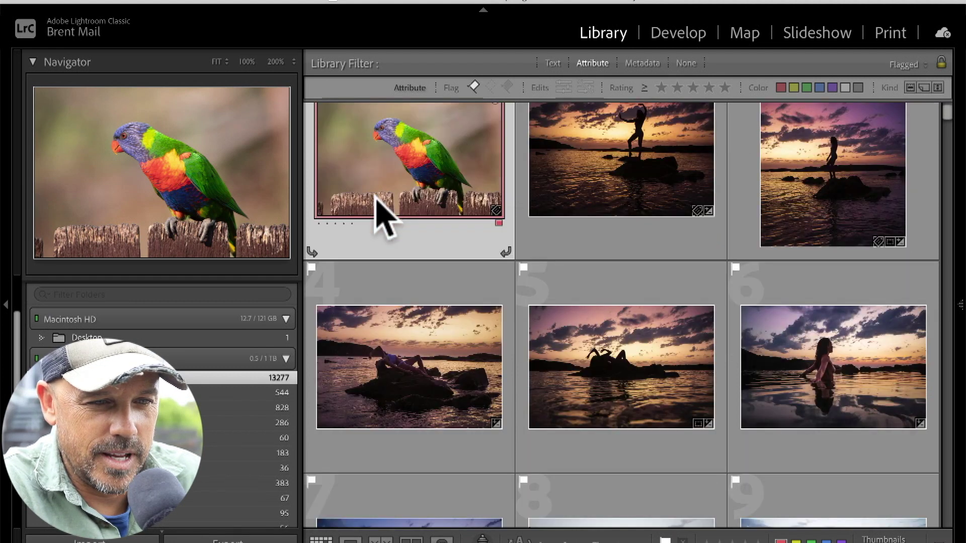
pyautogui.scroll(-20, 383, 217)
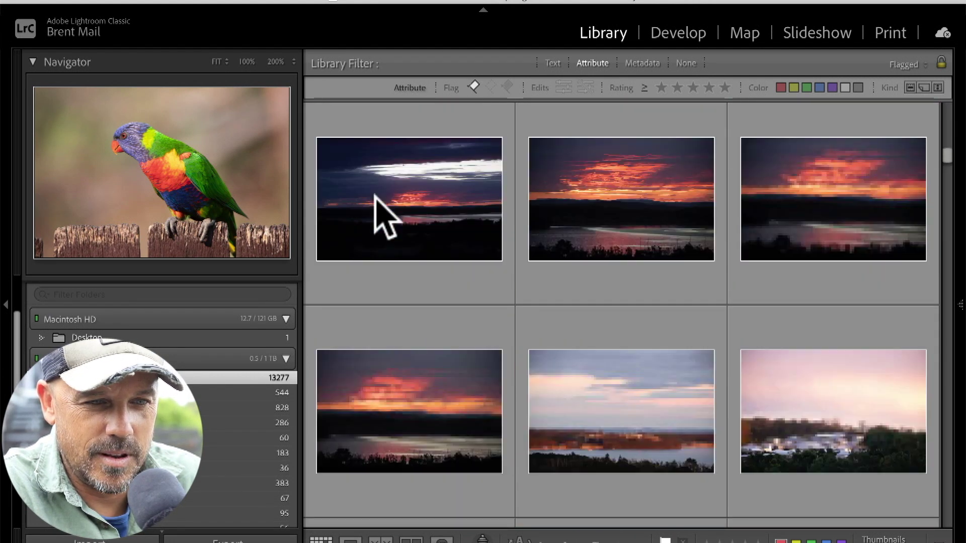
pyautogui.scroll(-20, 382, 216)
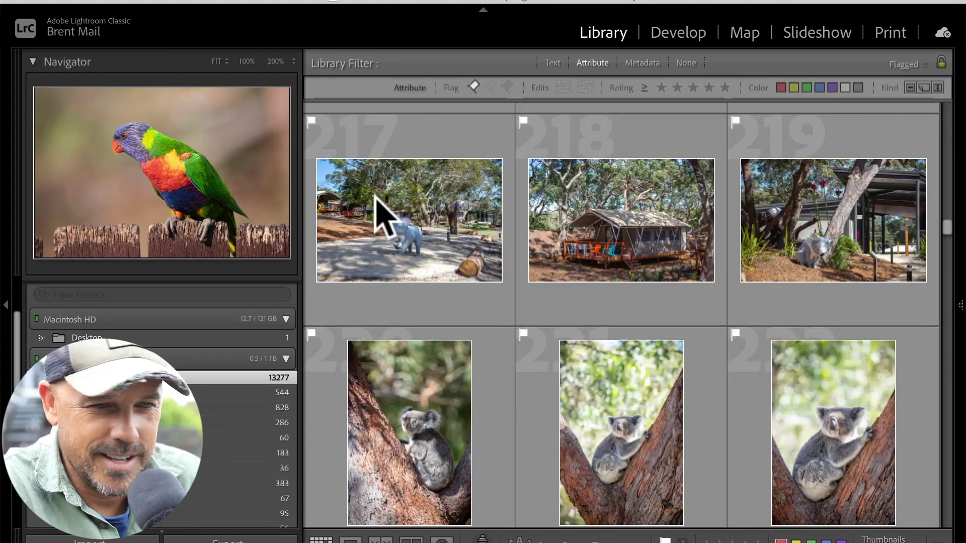
pyautogui.scroll(-5, 384, 216)
pyautogui.scroll(-20, 383, 217)
pyautogui.scroll(-20, 383, 217)
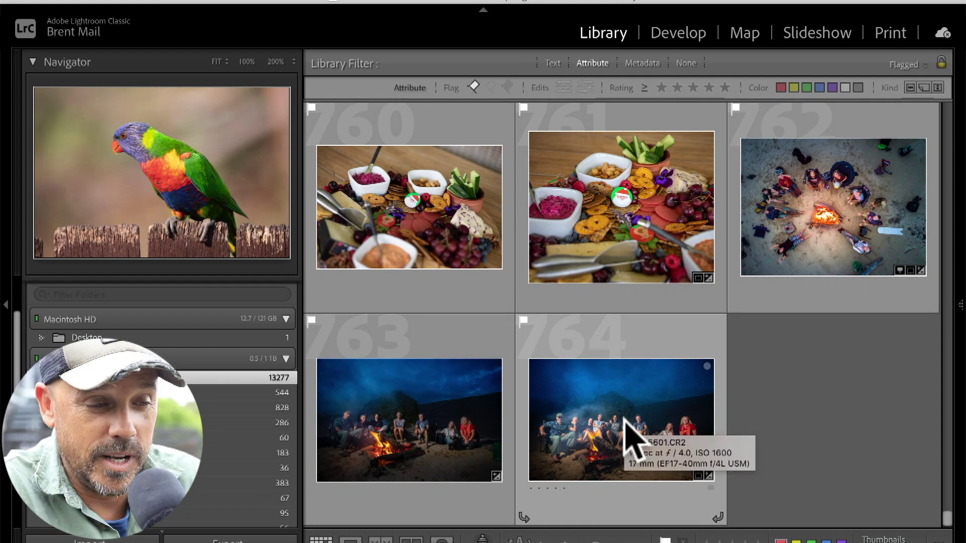
pyautogui.scroll(-5, 209, 460)
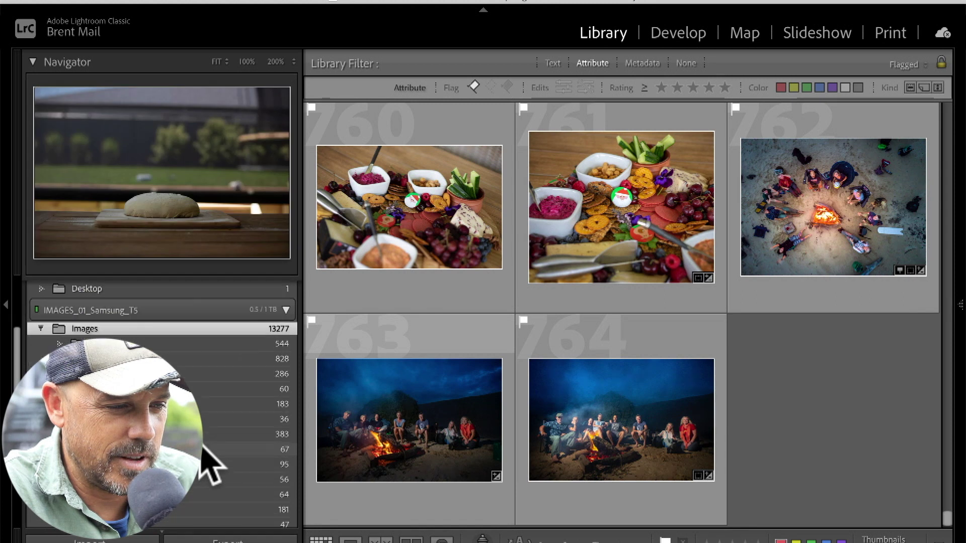
pyautogui.scroll(-3, 203, 448)
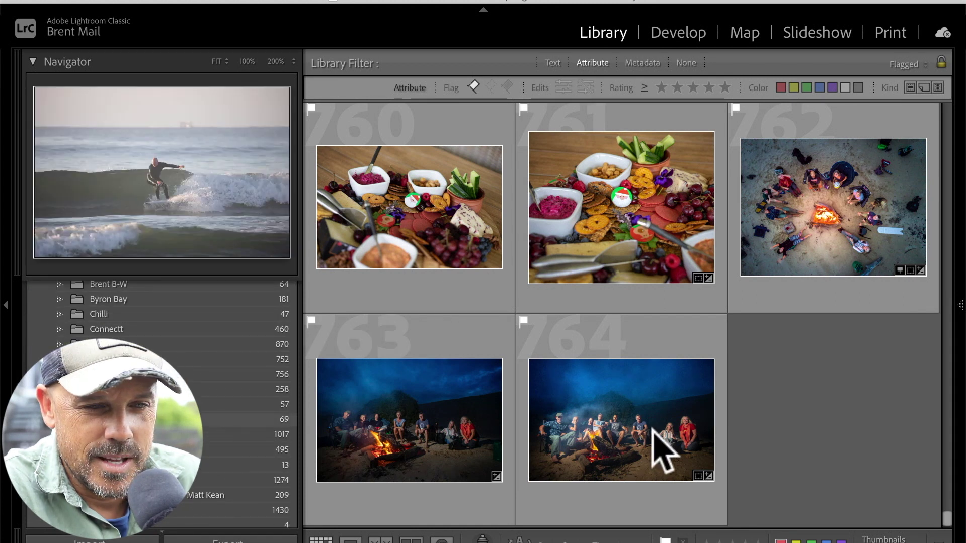
pyautogui.scroll(1, 654, 443)
pyautogui.scroll(2, 729, 437)
pyautogui.scroll(-3, 798, 442)
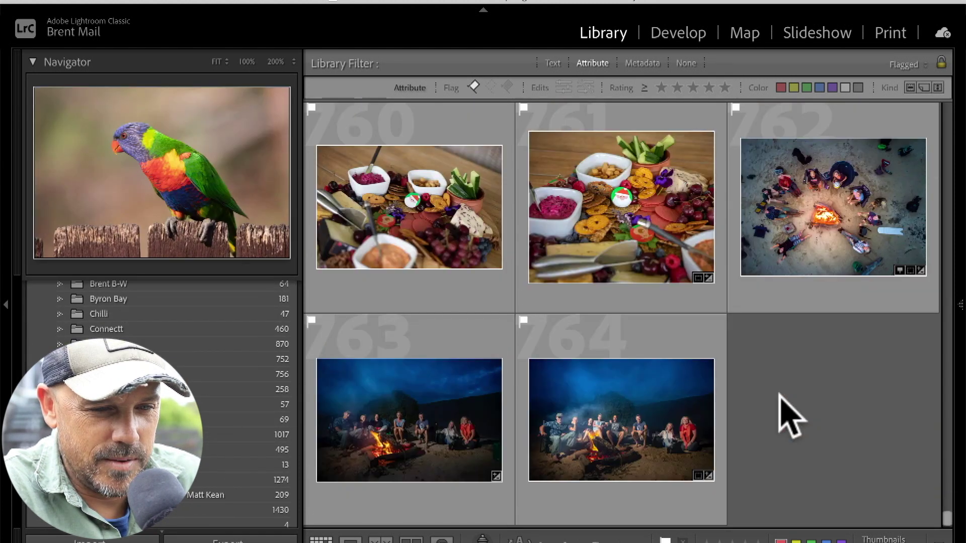
pyautogui.scroll(20, 775, 453)
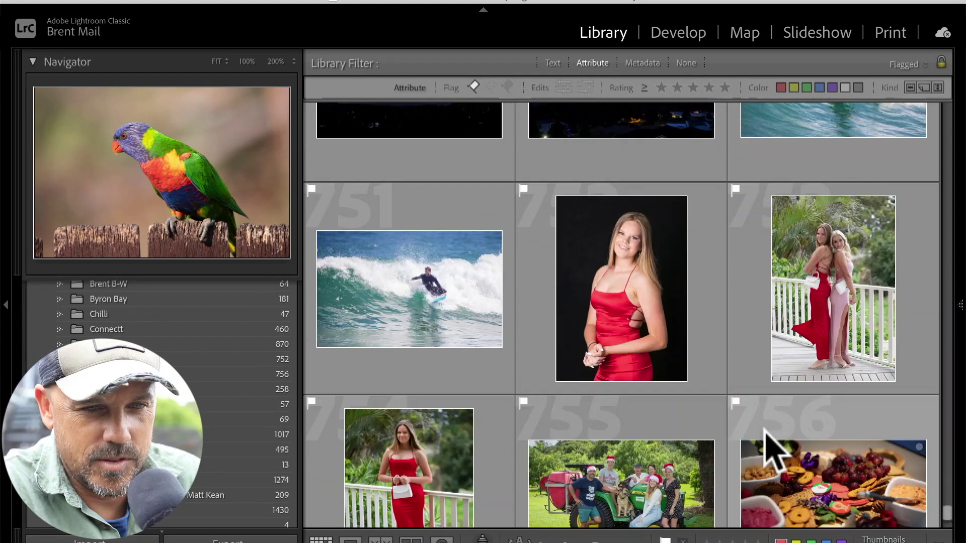
pyautogui.scroll(20, 775, 453)
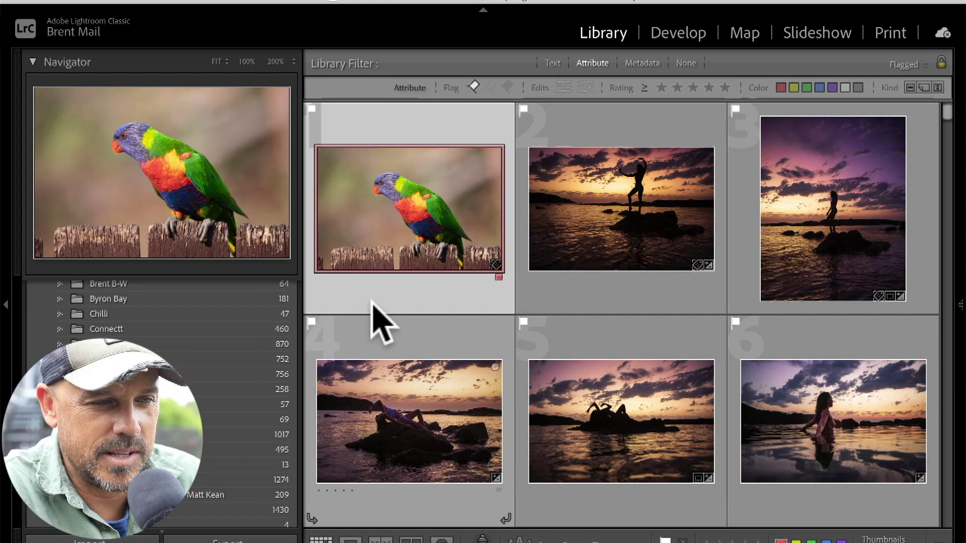
# - View the parrot photo IMG_4333.CR2 in Loupe view, and look further through the flagged photos in the grid
pyautogui.moveTo(383, 201)
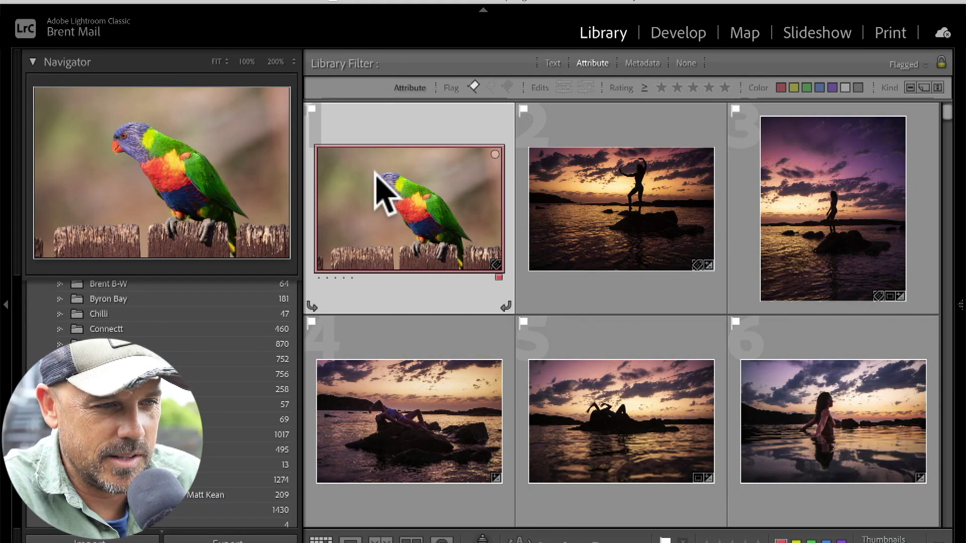
pyautogui.doubleClick(383, 201)
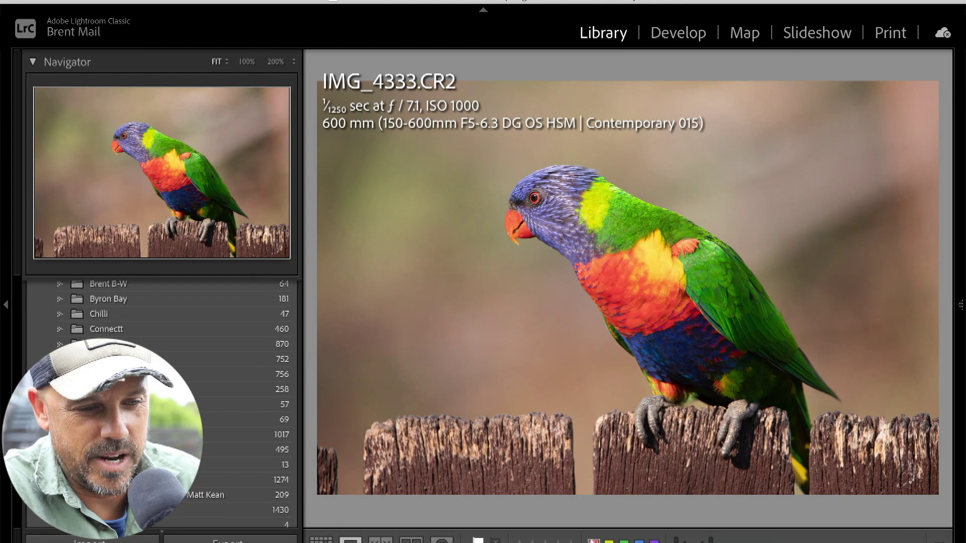
pyautogui.press('g')
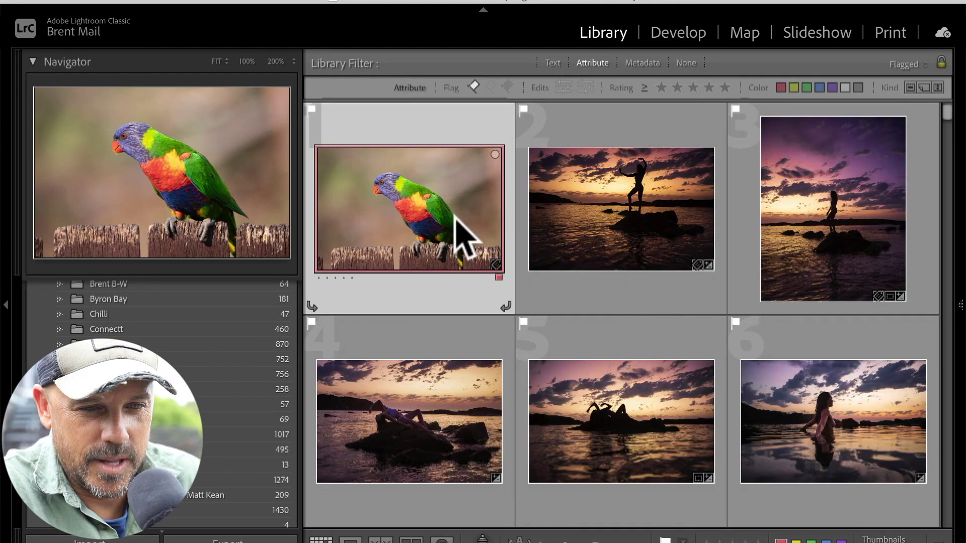
pyautogui.scroll(-10, 461, 236)
pyautogui.scroll(-10, 455, 217)
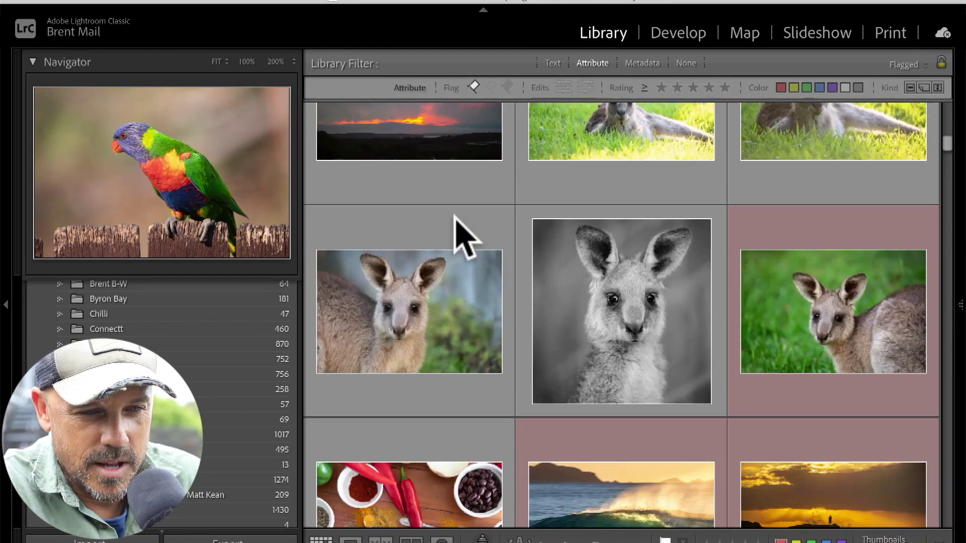
pyautogui.scroll(-10, 461, 237)
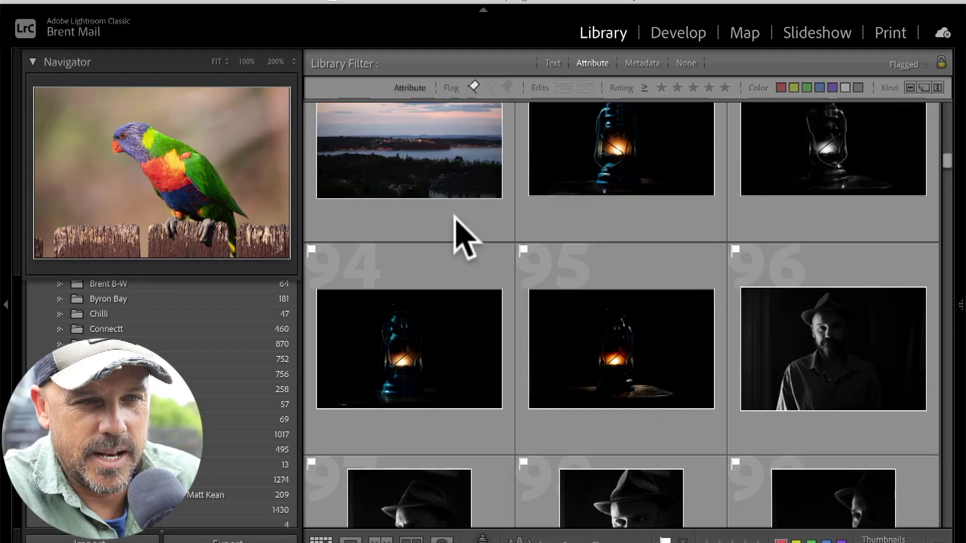
pyautogui.scroll(-3, 463, 237)
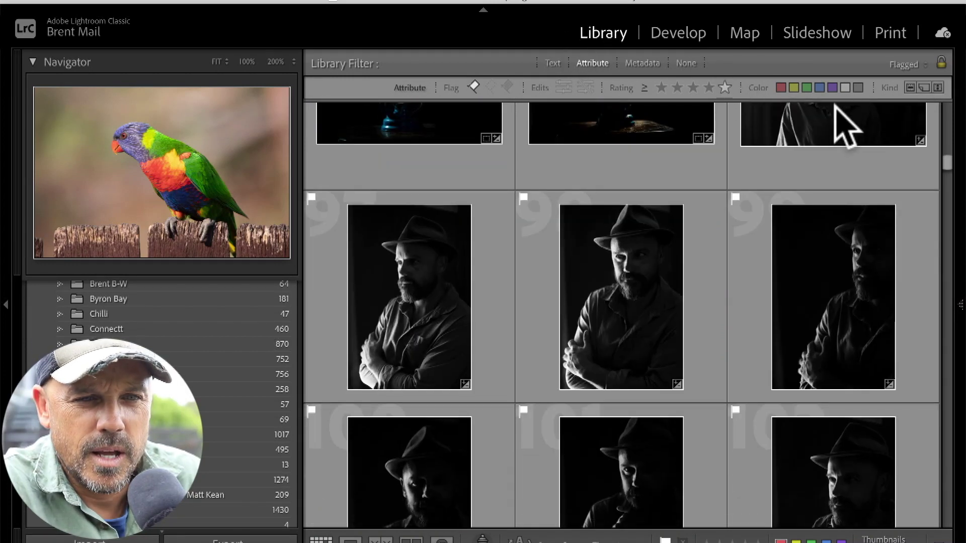
# - Turn the library filters off and look through all the year's photos to the end of the grid
pyautogui.click(924, 64)
pyautogui.click(912, 68)
pyautogui.click(914, 68)
pyautogui.click(910, 50)
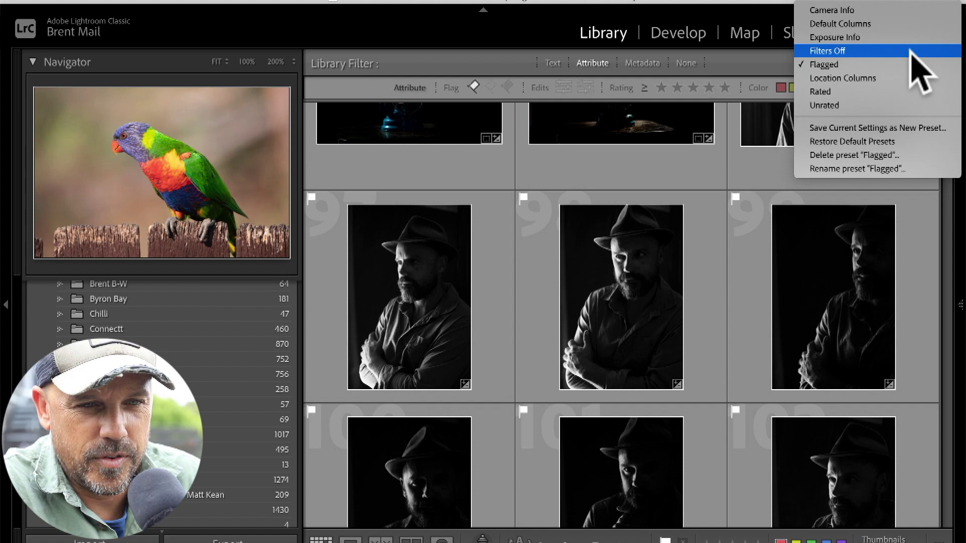
pyautogui.scroll(-1, 805, 368)
pyautogui.scroll(-15, 805, 375)
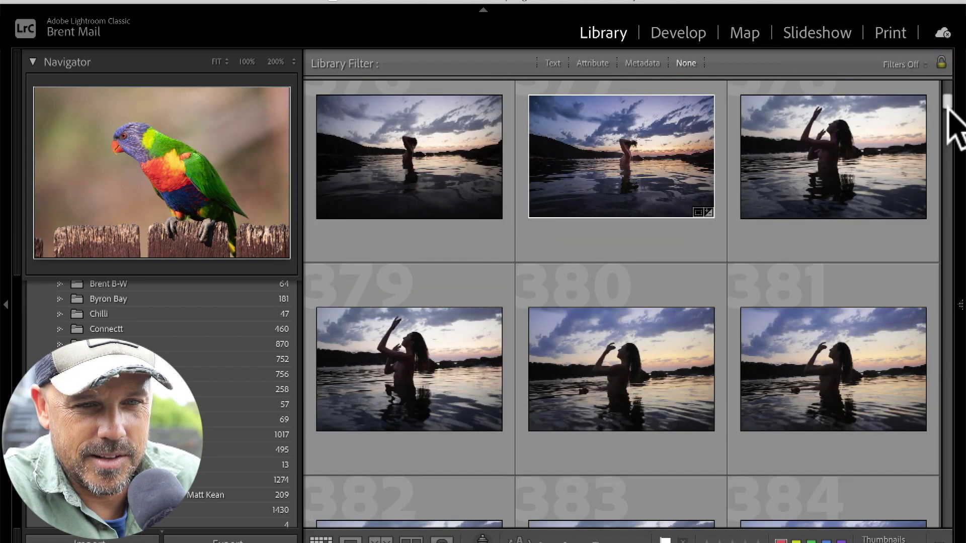
pyautogui.moveTo(948, 106); pyautogui.dragTo(948, 518)
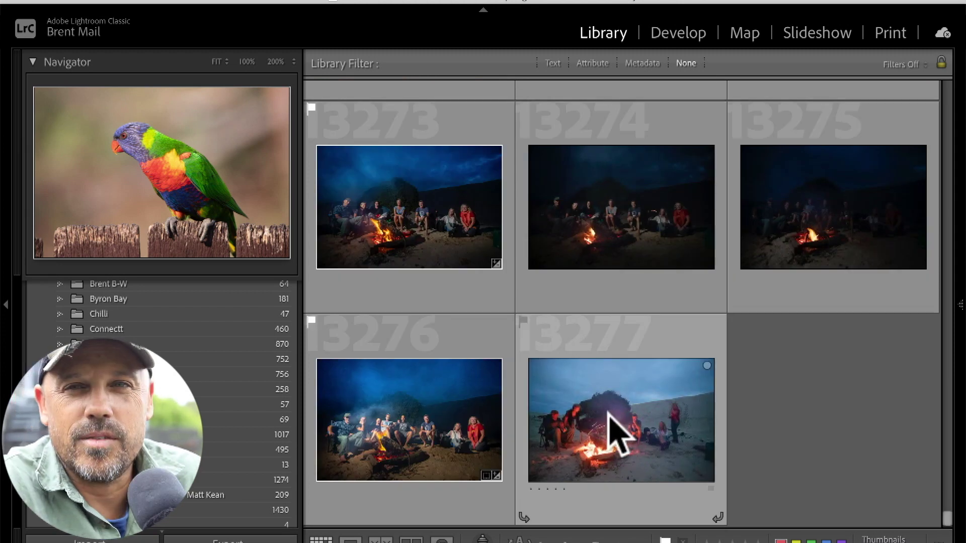
pyautogui.moveTo(609, 413)
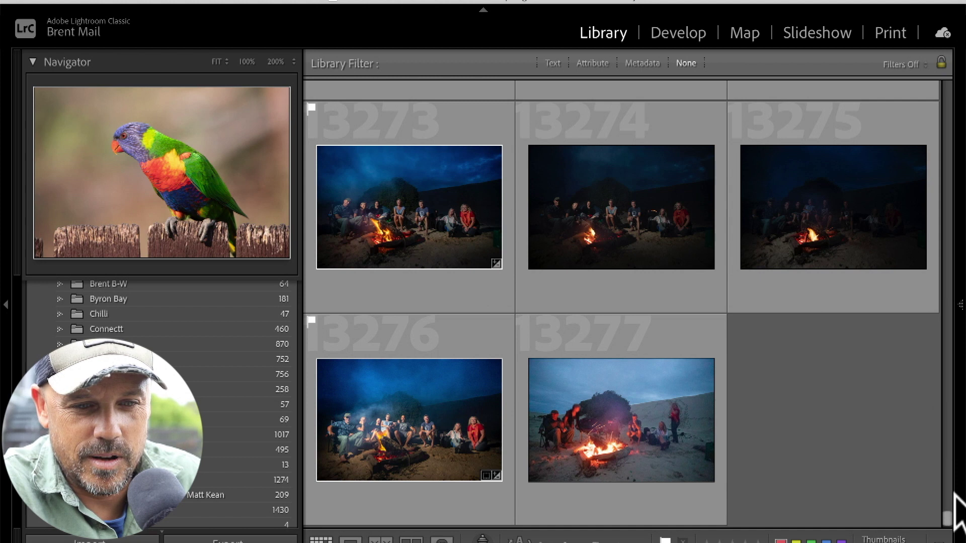
# - Filter the photos with the Flagged preset again and go to the last flagged photo
pyautogui.click(902, 64)
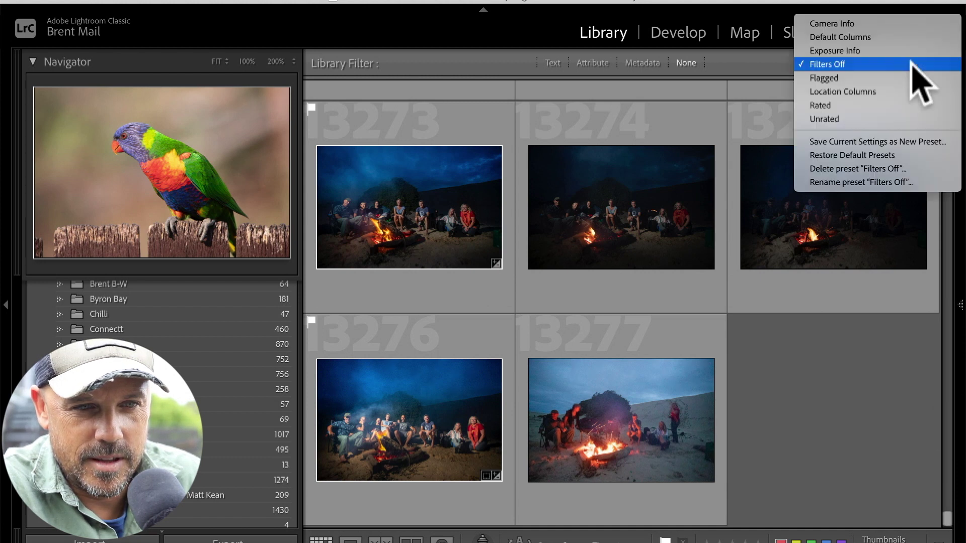
pyautogui.click(895, 77)
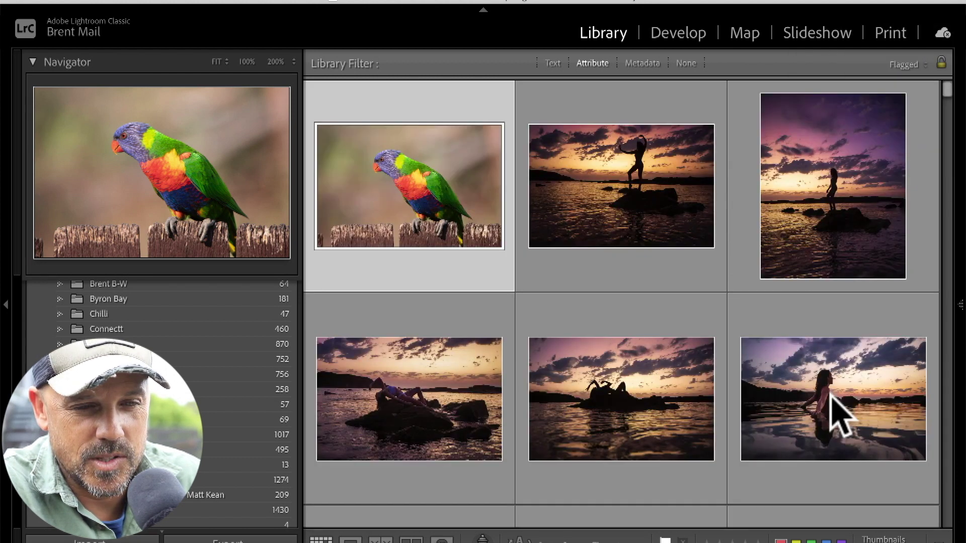
pyautogui.scroll(-15, 826, 382)
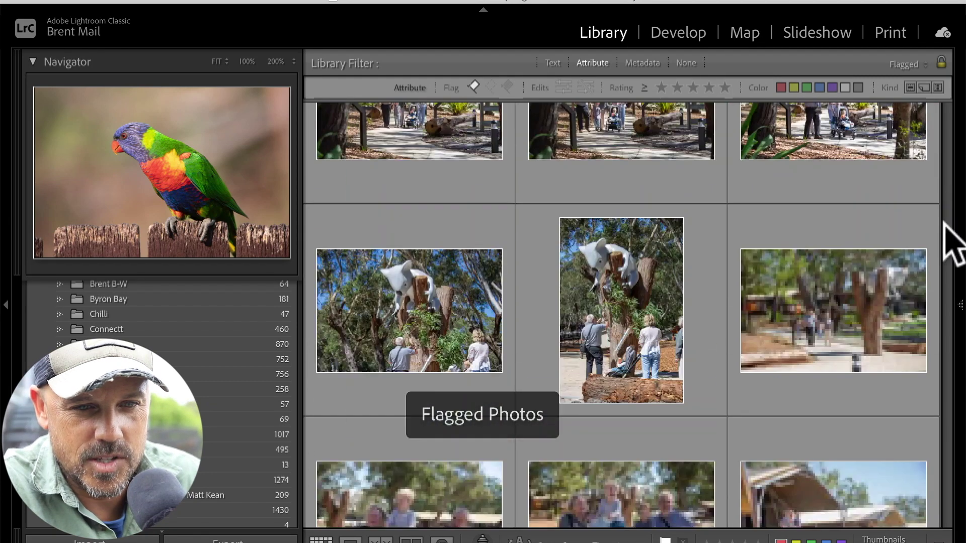
pyautogui.moveTo(946, 226); pyautogui.dragTo(946, 538)
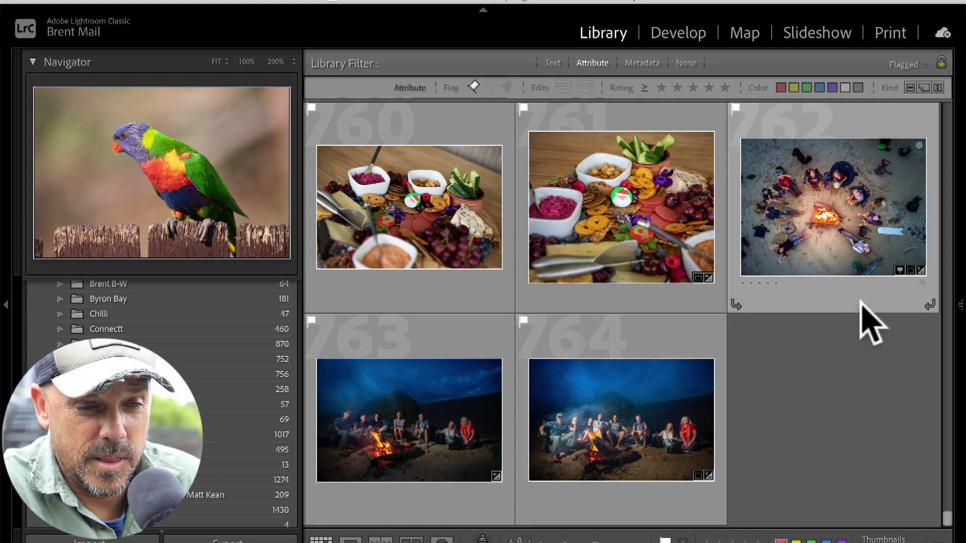
# - Narrow the flagged photos to the red color label, and view the parrot and silhouette photos in Loupe view before returning to the grid
pyautogui.click(781, 88)
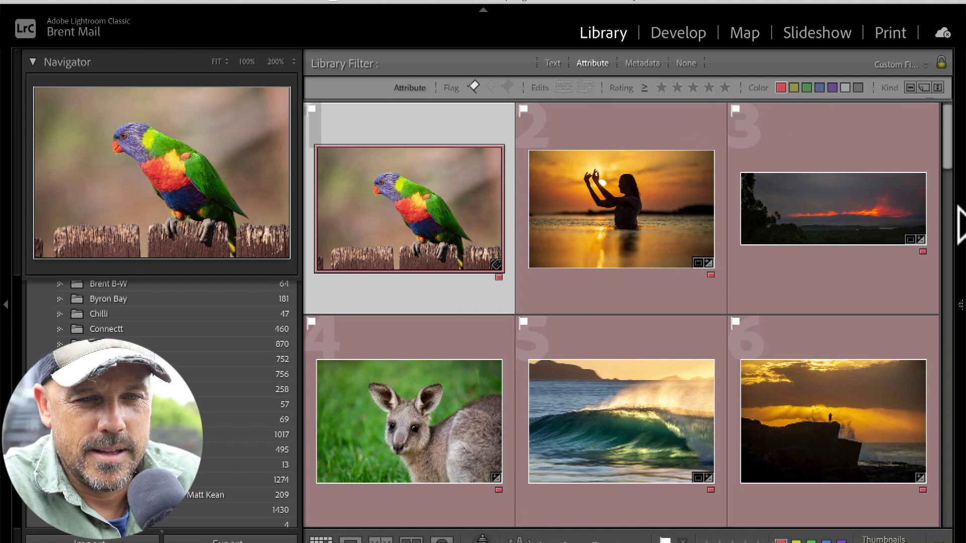
pyautogui.doubleClick(439, 197)
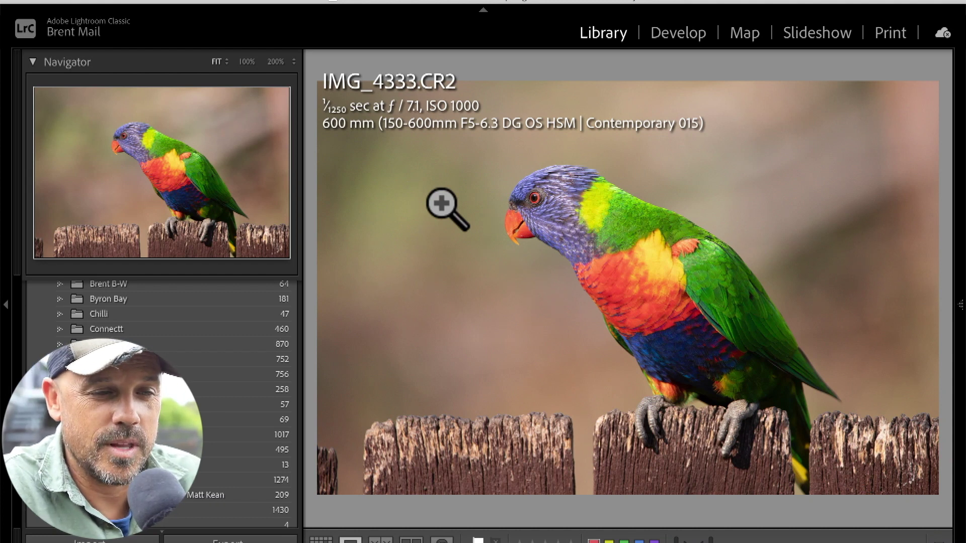
pyautogui.press('Right')
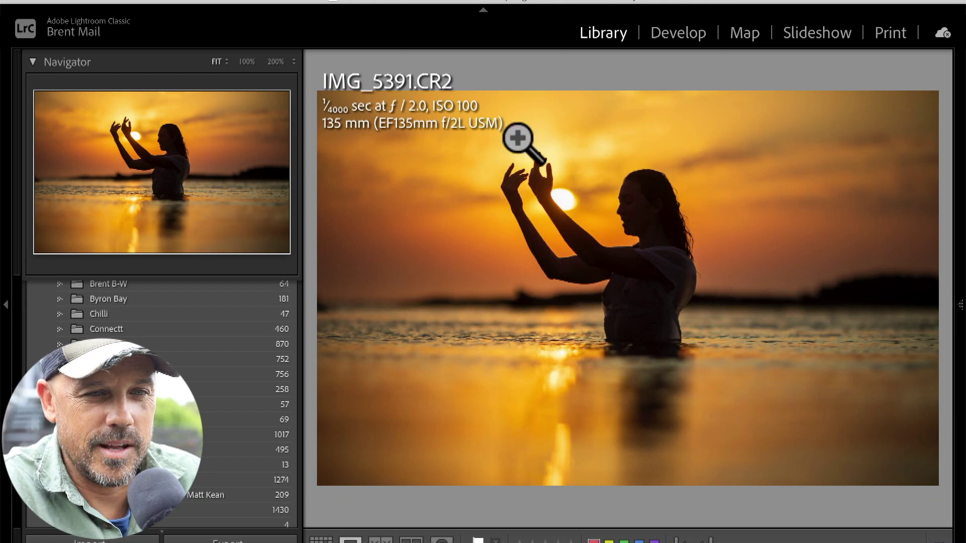
pyautogui.press('g')
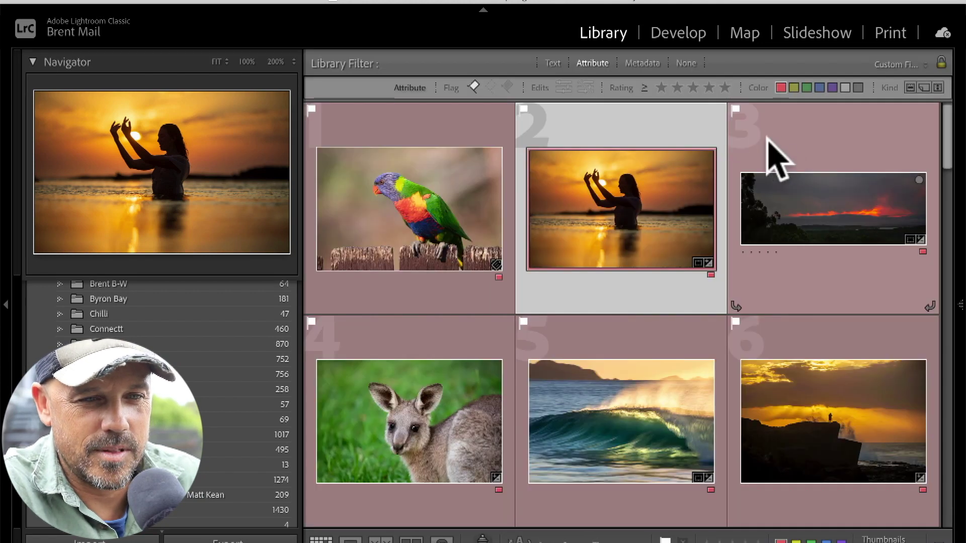
# - Look through the red-labelled photos to the end of the grid and back up to the beach sunset photo
pyautogui.scroll(-6, 856, 184)
pyautogui.scroll(-10, 865, 191)
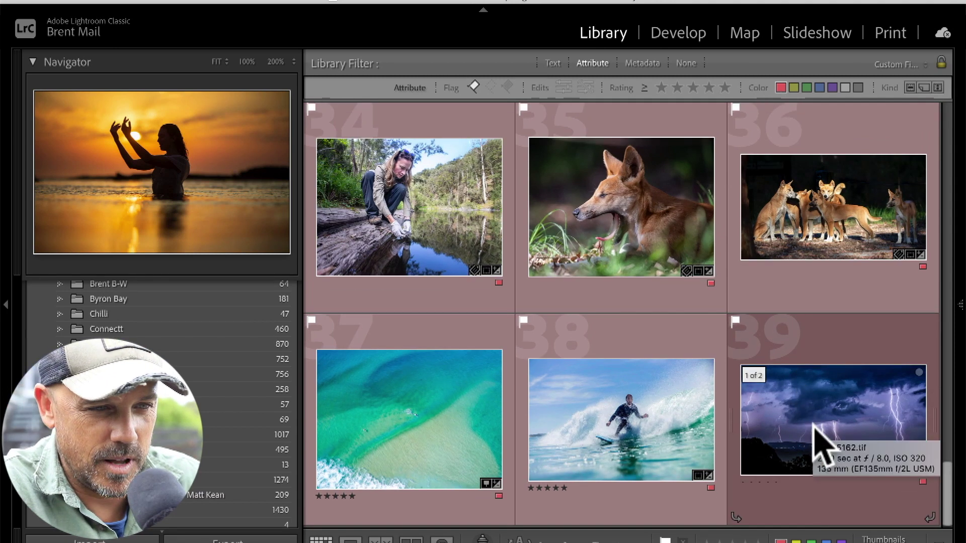
pyautogui.scroll(2, 814, 426)
pyautogui.scroll(6, 816, 427)
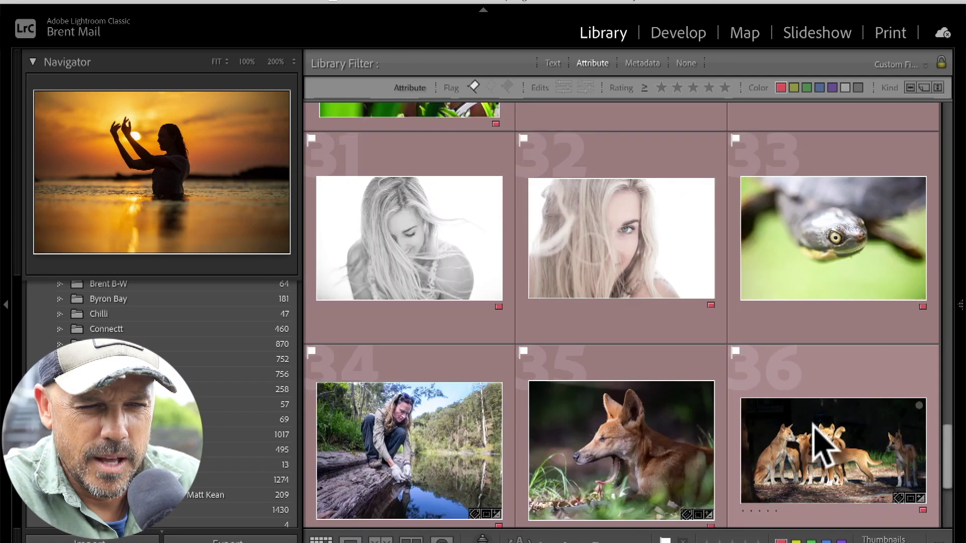
pyautogui.scroll(6, 814, 432)
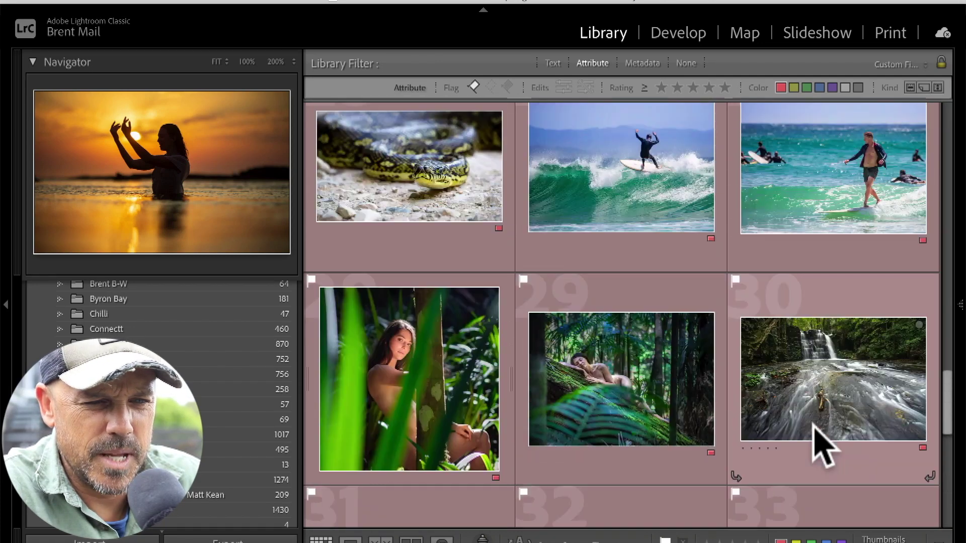
pyautogui.scroll(7, 821, 440)
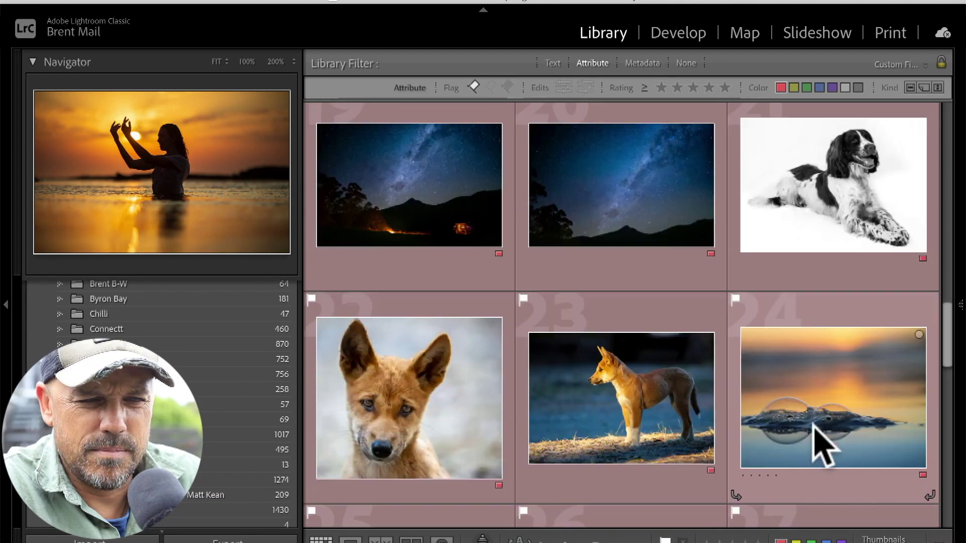
pyautogui.scroll(5, 821, 440)
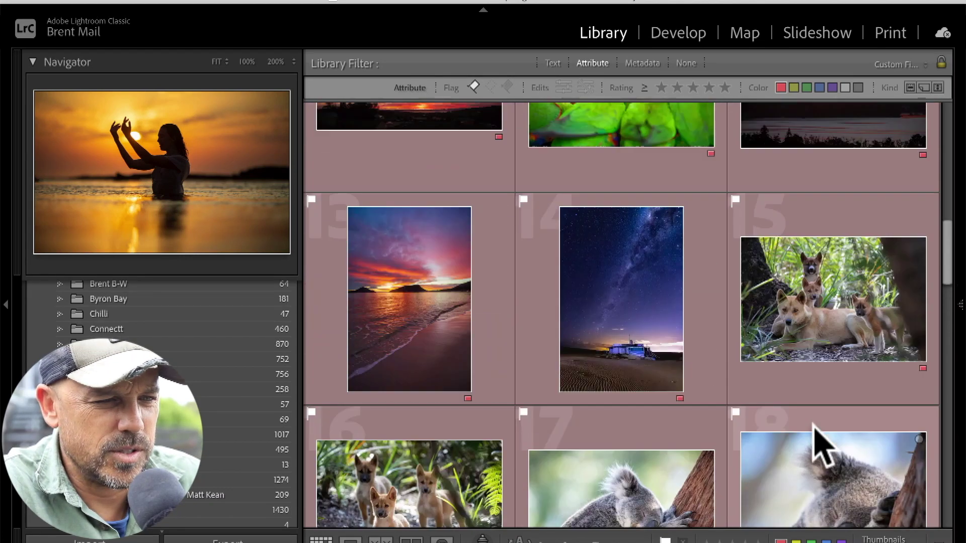
pyautogui.scroll(2, 815, 428)
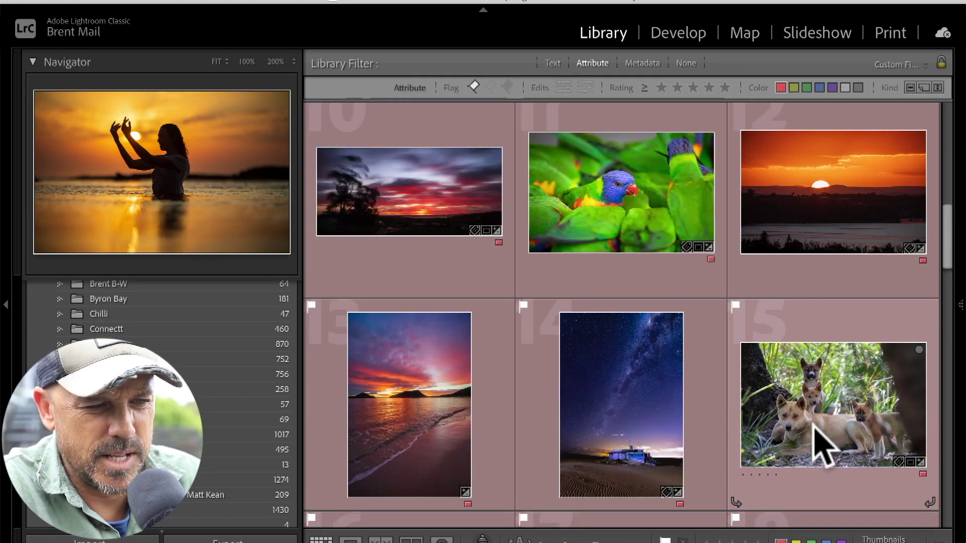
# - View the beach sunset photo WR6A1361.CR2 in Loupe view, and return to the start of the grid
pyautogui.doubleClick(395, 393)
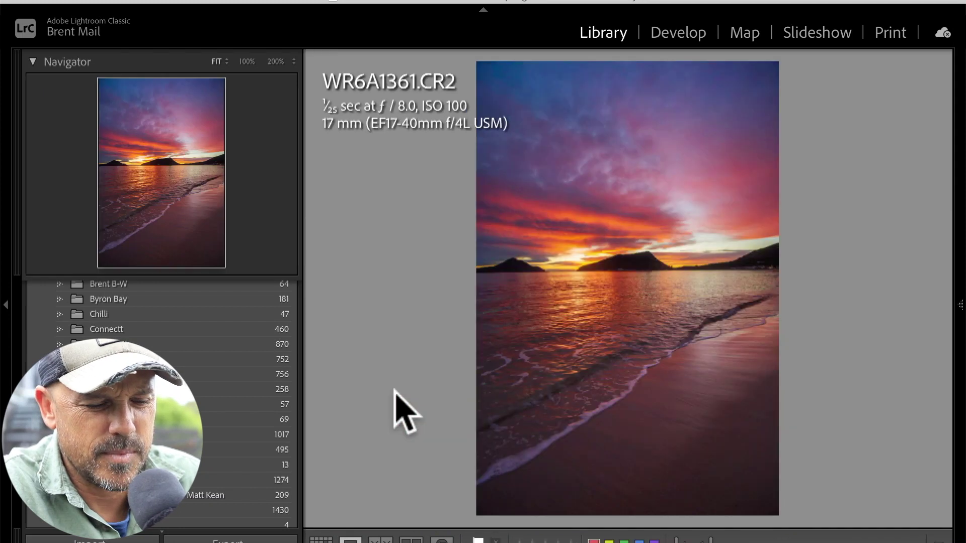
pyautogui.press('g')
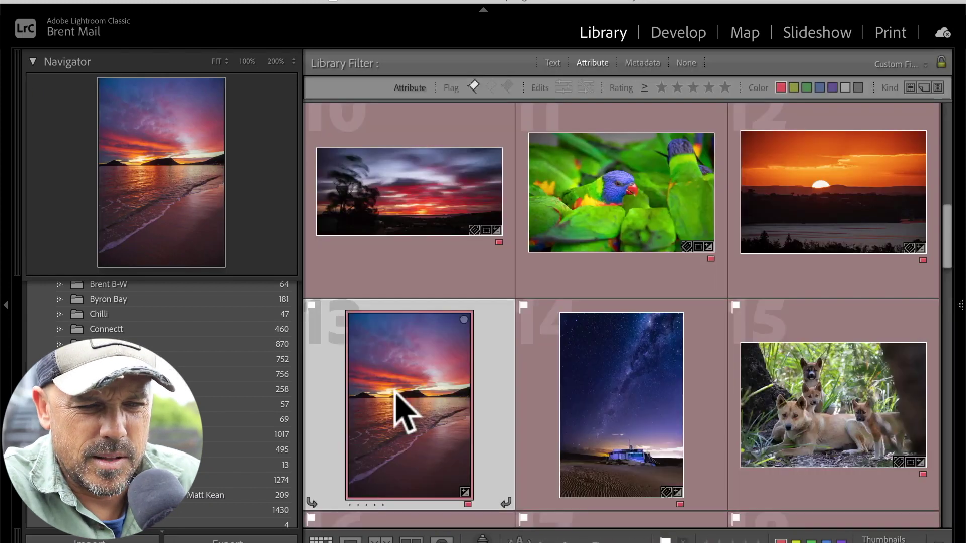
pyautogui.scroll(3, 402, 412)
pyautogui.scroll(5, 400, 412)
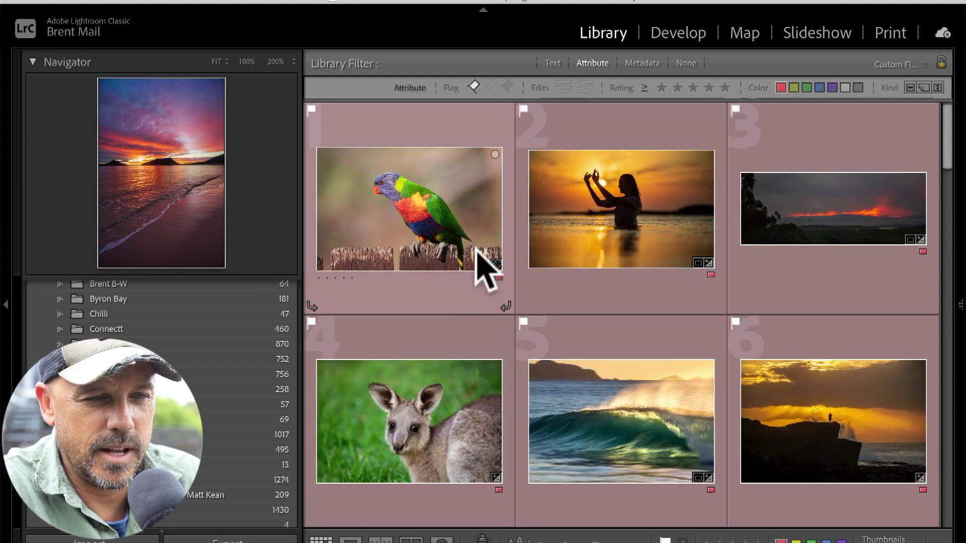
# - View the red-labelled photos from IMG_5391.CR2 through IMG_7015.CR2 one by one in Loupe view, and return to the grid
pyautogui.doubleClick(633, 212)
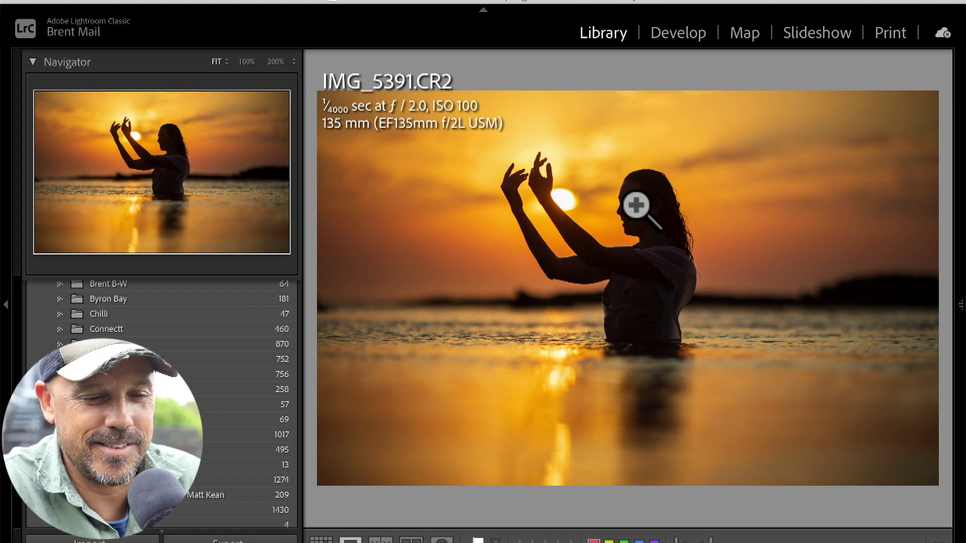
pyautogui.press('Right')
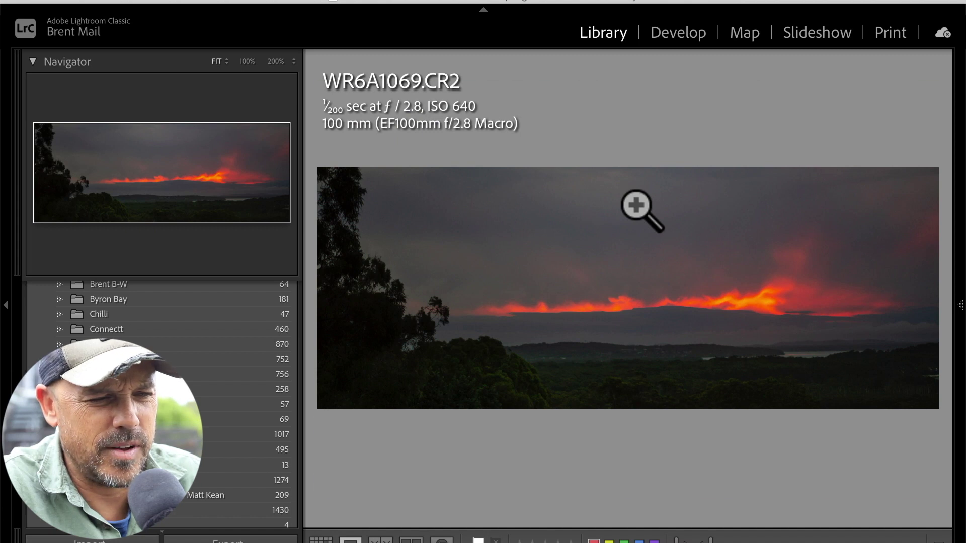
pyautogui.press('Right')
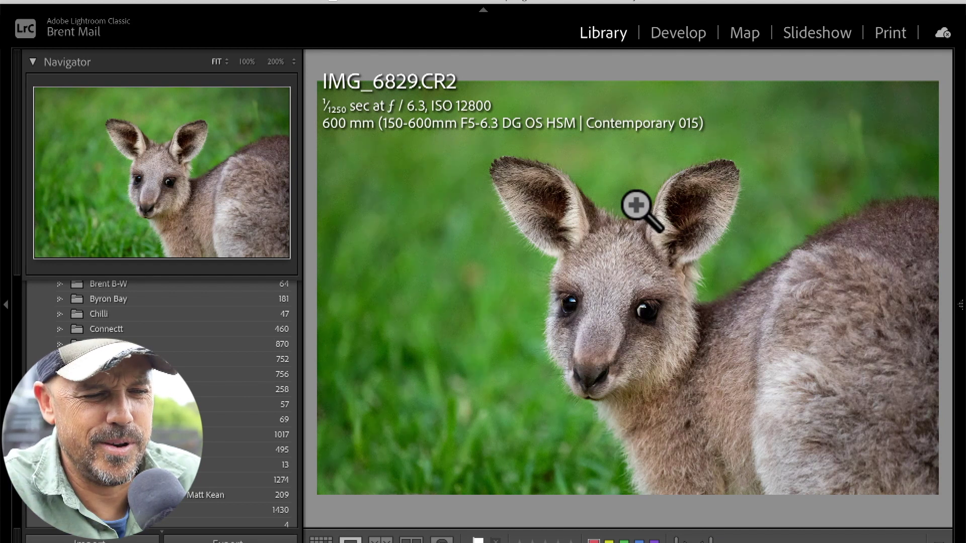
pyautogui.press('Right')
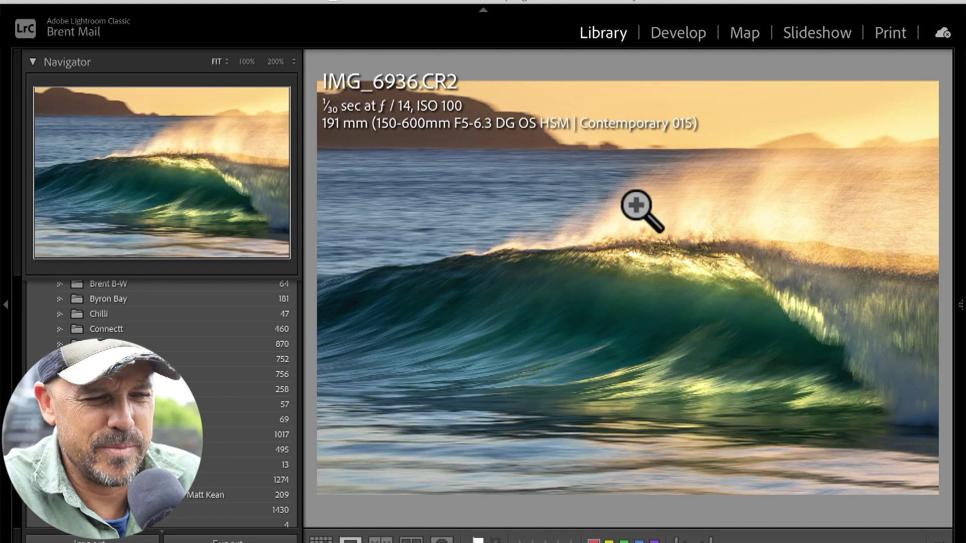
pyautogui.press('Right')
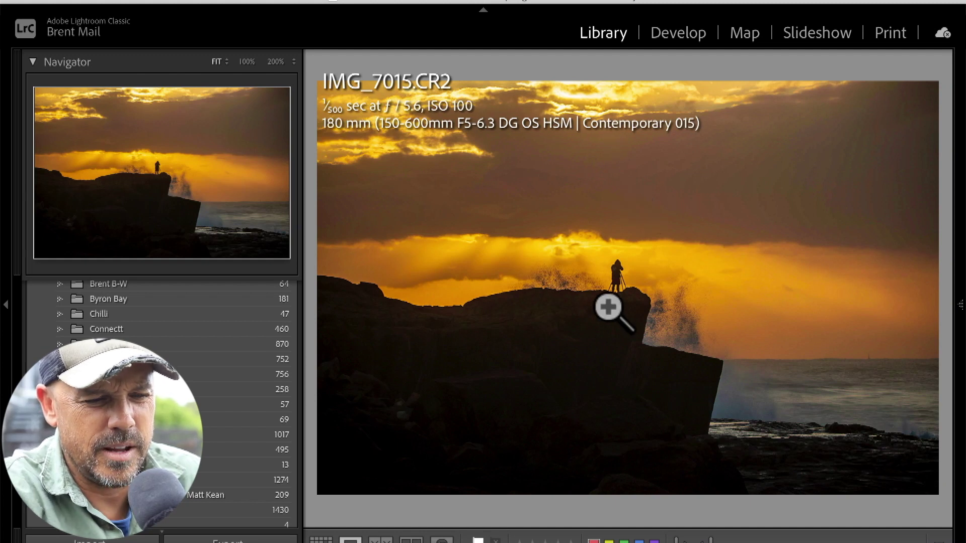
pyautogui.press('g')
# - Look further through the red-labelled photos in the grid, from the wave photo down to the koalas
pyautogui.scroll(-3, 607, 302)
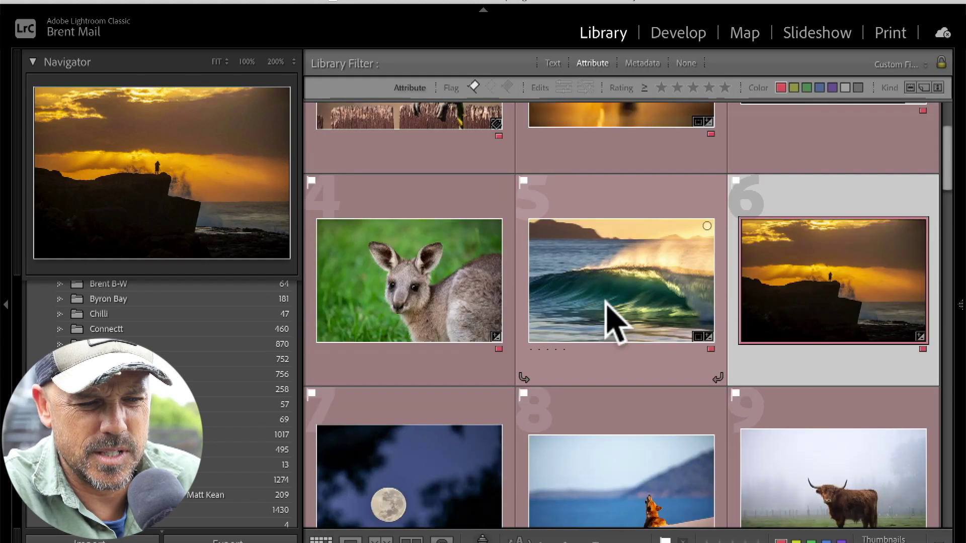
pyautogui.scroll(-2, 609, 312)
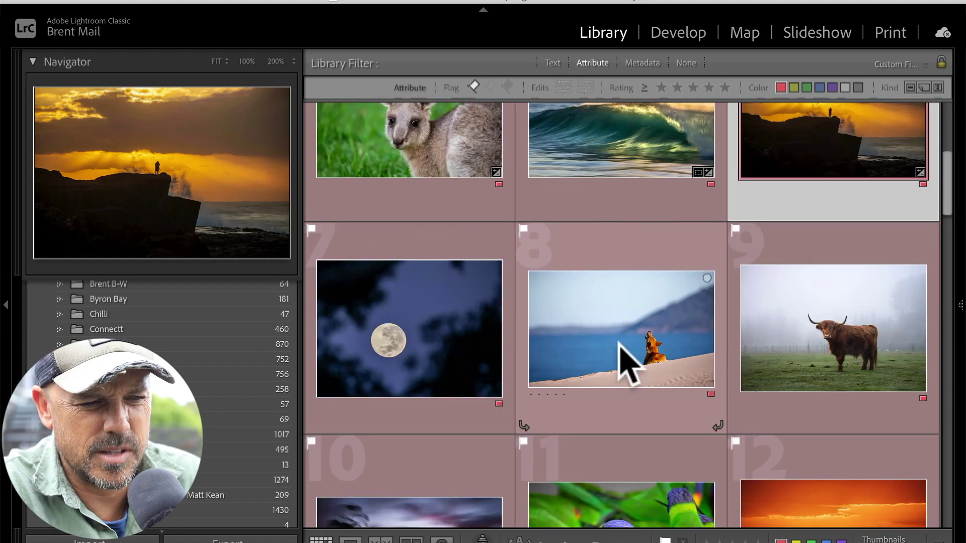
pyautogui.scroll(-3, 624, 355)
pyautogui.scroll(-2, 663, 238)
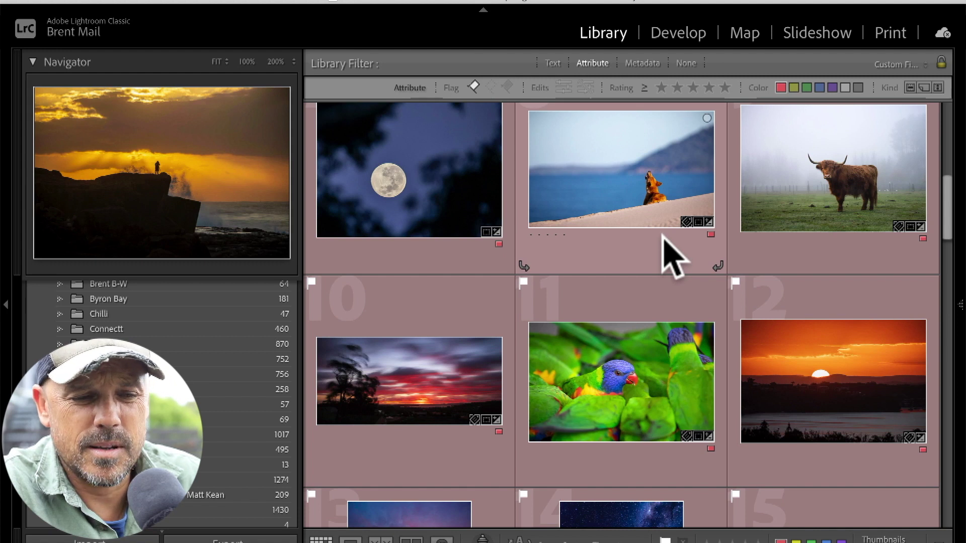
pyautogui.scroll(1, 672, 257)
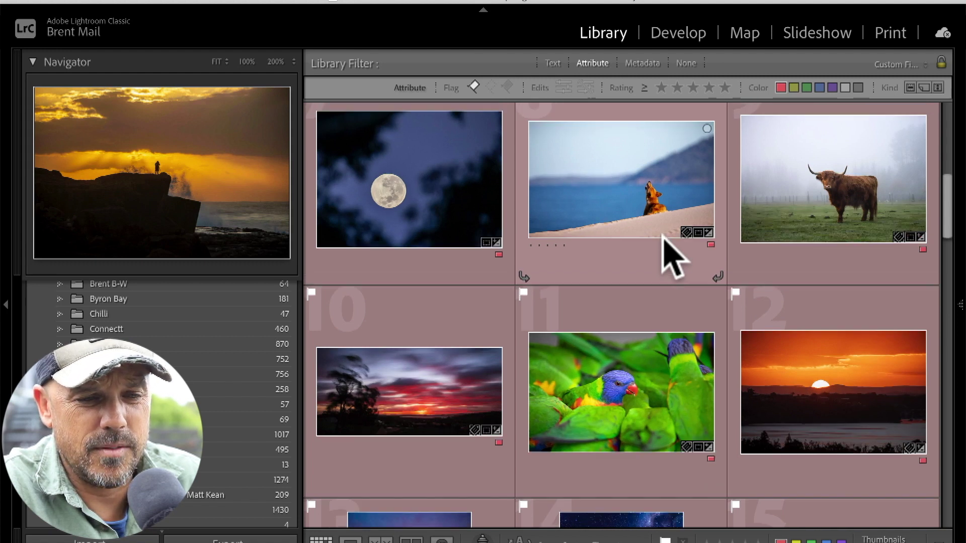
pyautogui.moveTo(664, 238)
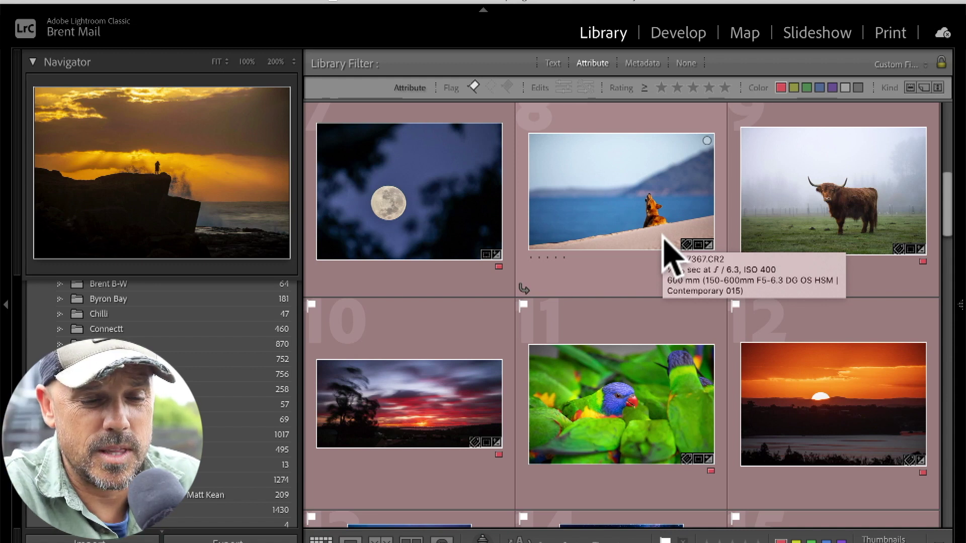
pyautogui.scroll(-1, 663, 238)
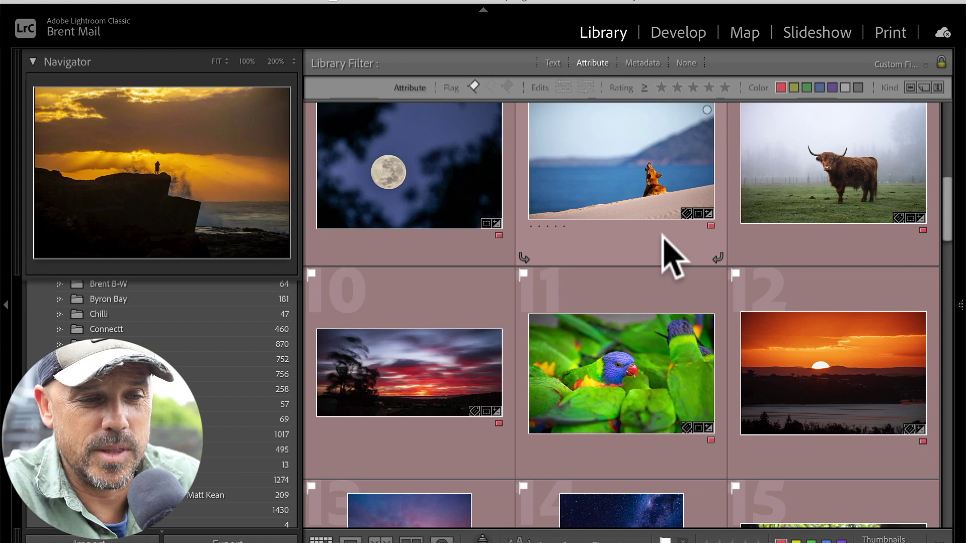
pyautogui.scroll(-2, 664, 238)
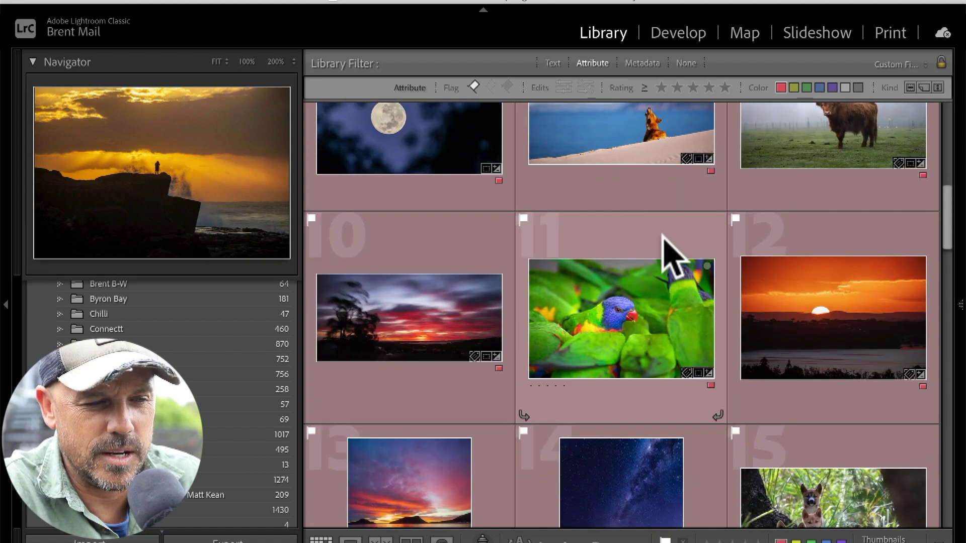
pyautogui.scroll(-2, 592, 328)
pyautogui.scroll(-2, 592, 328)
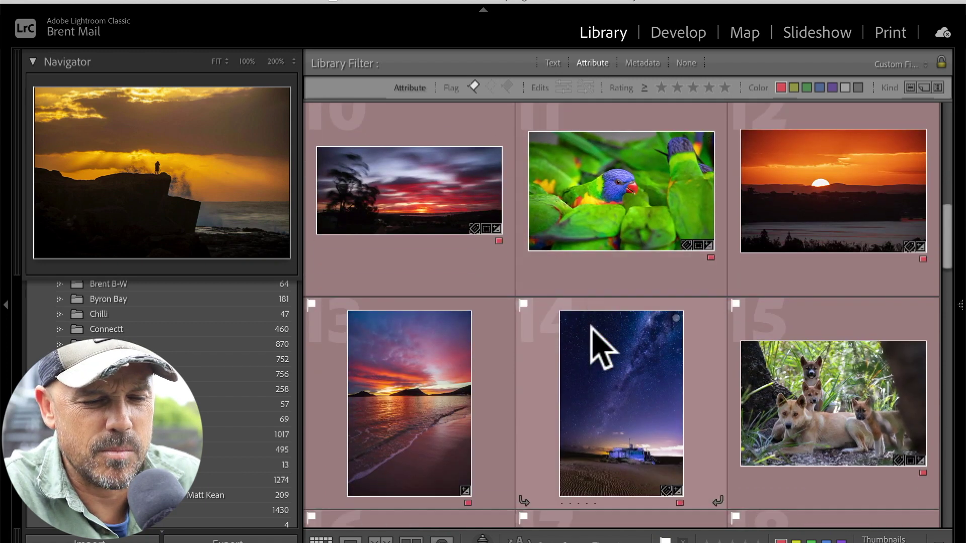
pyautogui.scroll(-2, 593, 327)
pyautogui.scroll(-3, 592, 327)
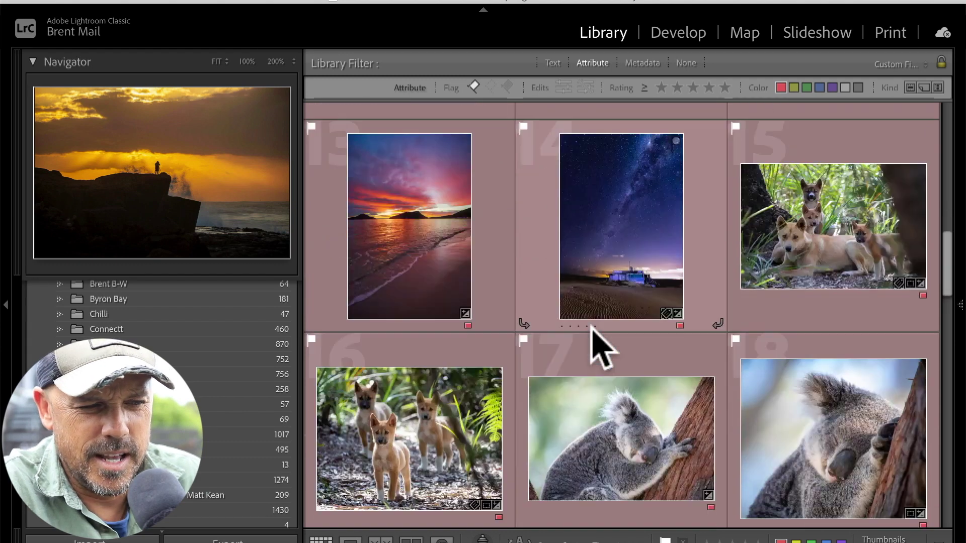
# - Look through the remaining red-labelled photos in the grid, from the koalas down to the lightning photo at the end
pyautogui.scroll(-3, 599, 347)
pyautogui.scroll(-2, 598, 347)
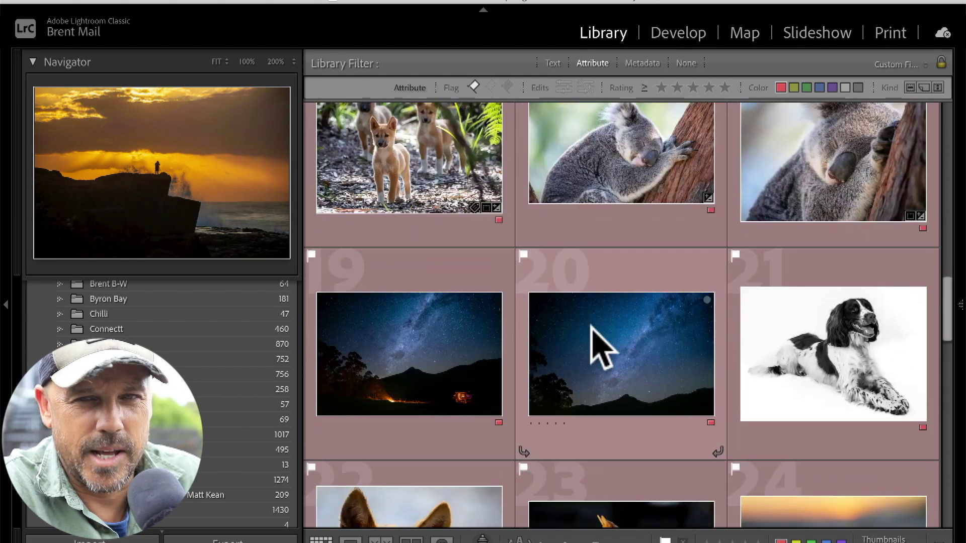
pyautogui.scroll(-8, 602, 347)
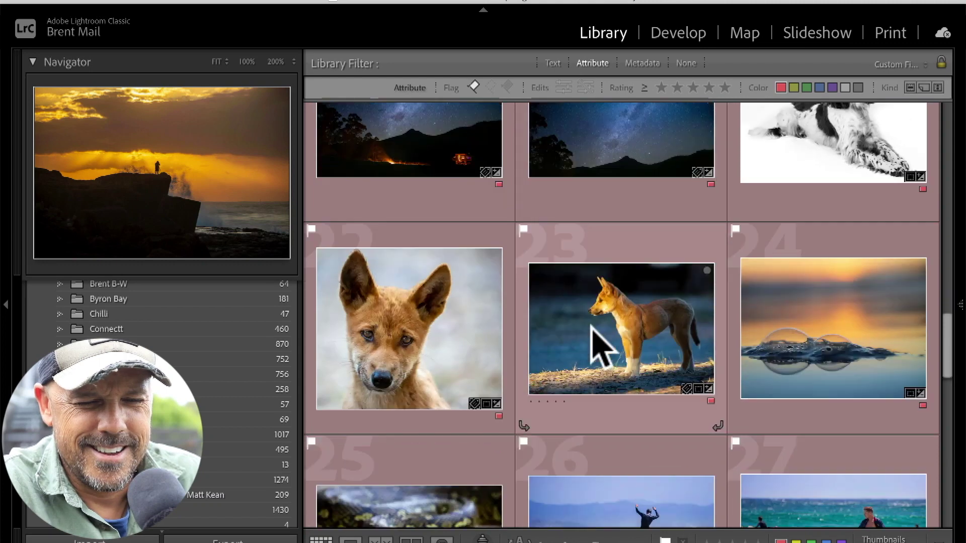
pyautogui.scroll(-8, 592, 328)
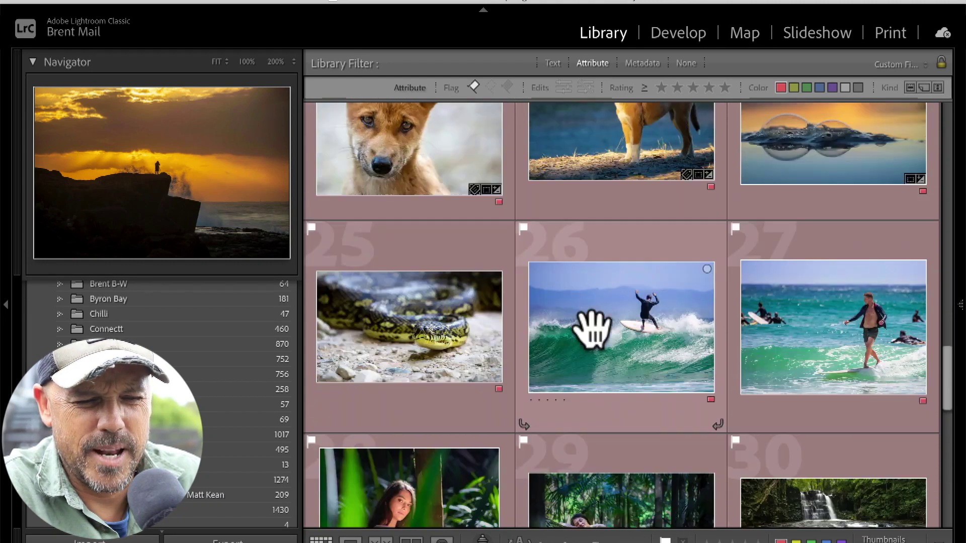
pyautogui.scroll(-9, 601, 347)
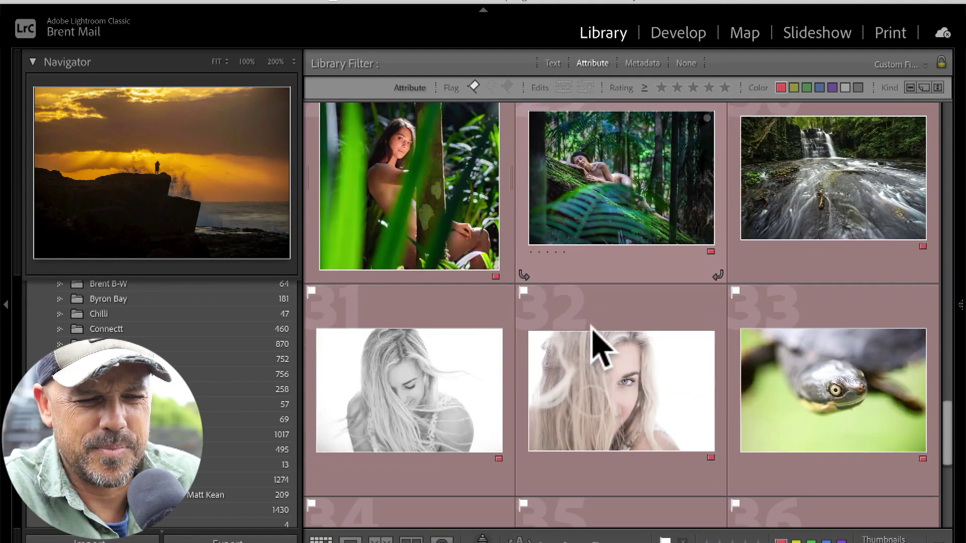
pyautogui.scroll(-3, 602, 347)
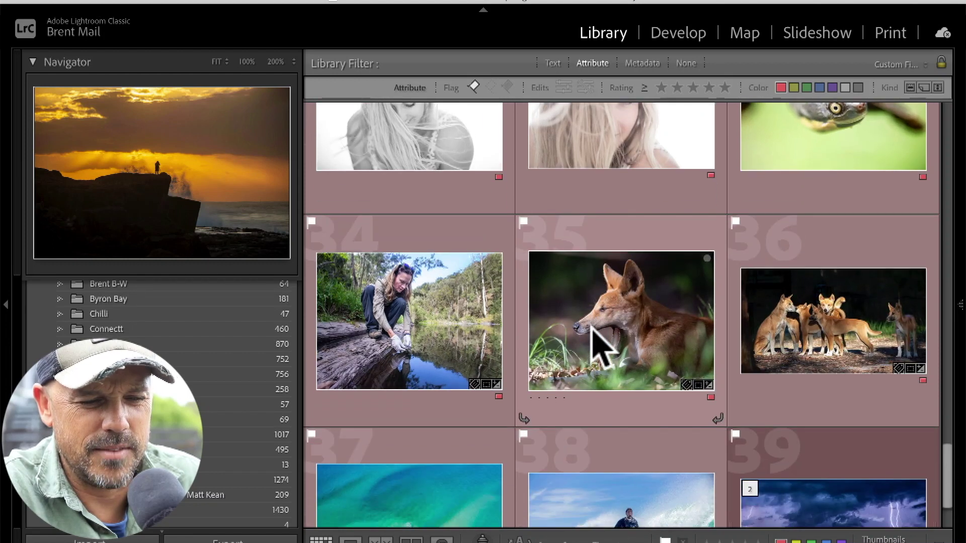
pyautogui.scroll(-3, 593, 328)
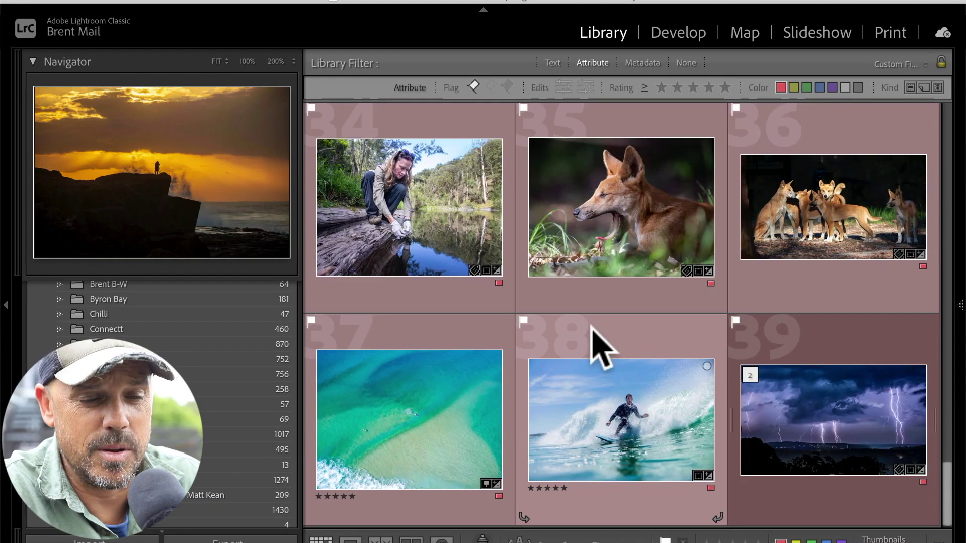
# - View the lightning photo IMG_5162.tif in Loupe view, and return to the start of the grid
pyautogui.click(799, 396)
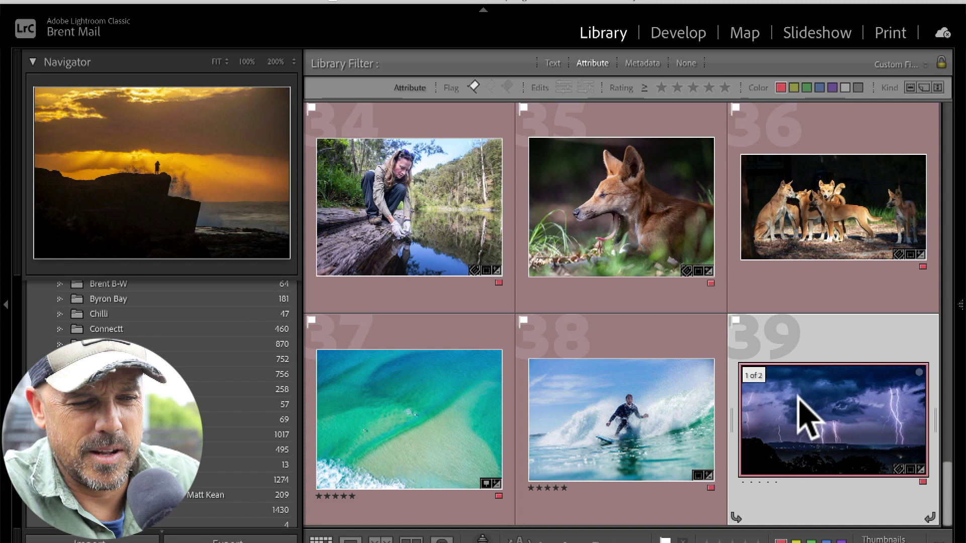
pyautogui.doubleClick(808, 416)
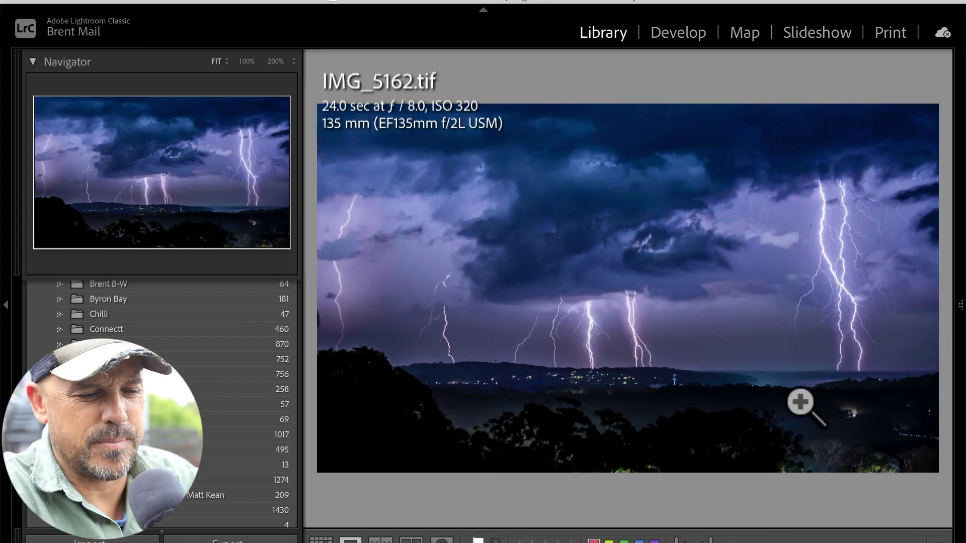
pyautogui.press('g')
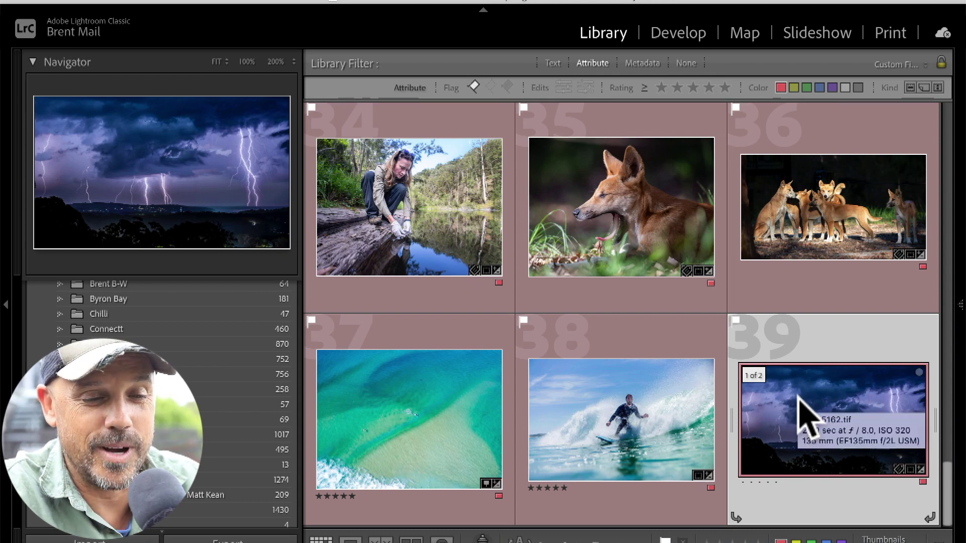
pyautogui.scroll(1, 805, 413)
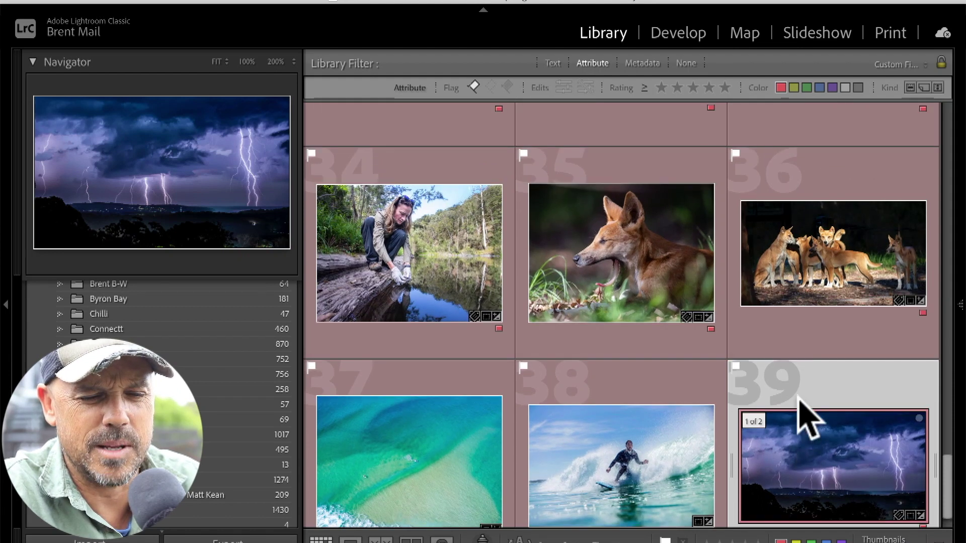
pyautogui.scroll(-1, 807, 418)
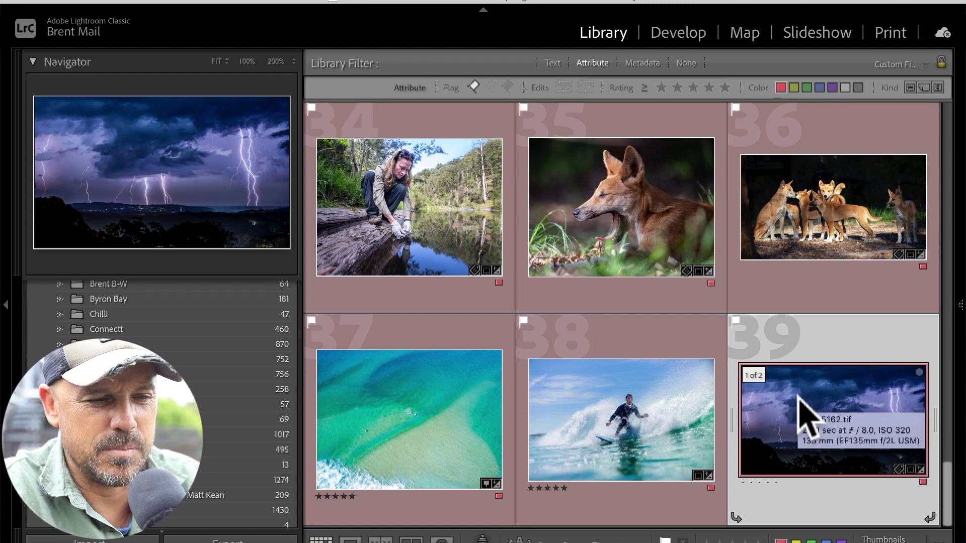
pyautogui.scroll(5, 808, 417)
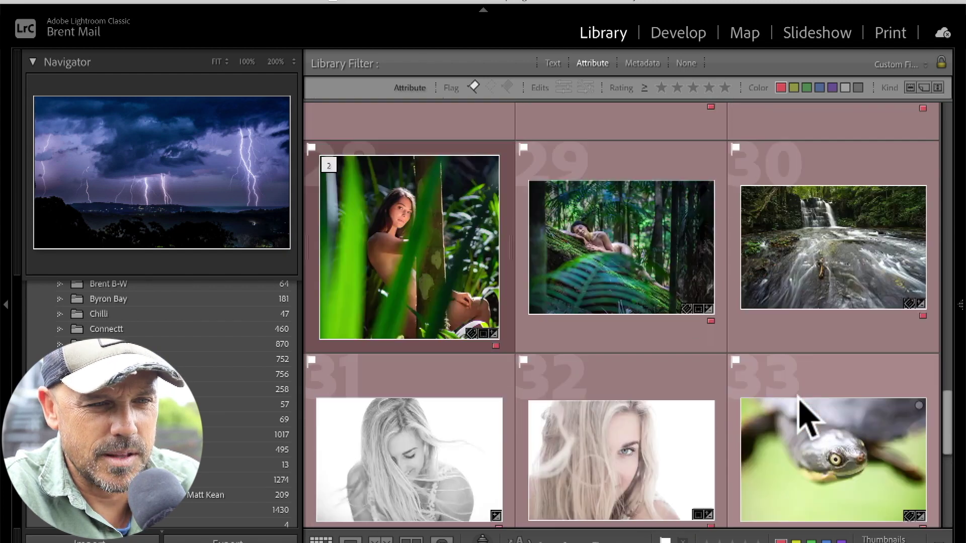
pyautogui.scroll(7, 807, 417)
pyautogui.scroll(10, 808, 417)
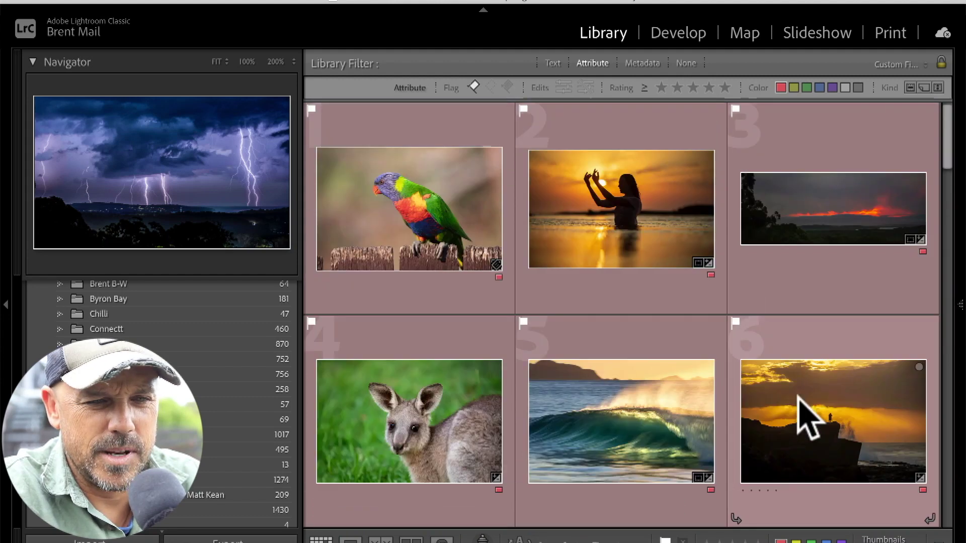
# - Switch to Finder and examine the 2020 and 2021 year folders inside MASTER IMAGES
pyautogui.press('super+h')
pyautogui.press('super+n')
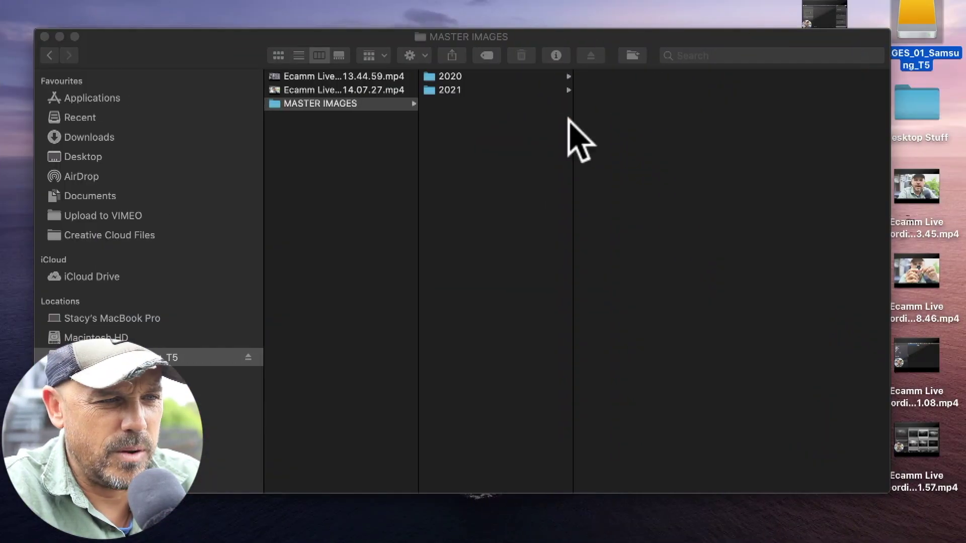
pyautogui.click(446, 80)
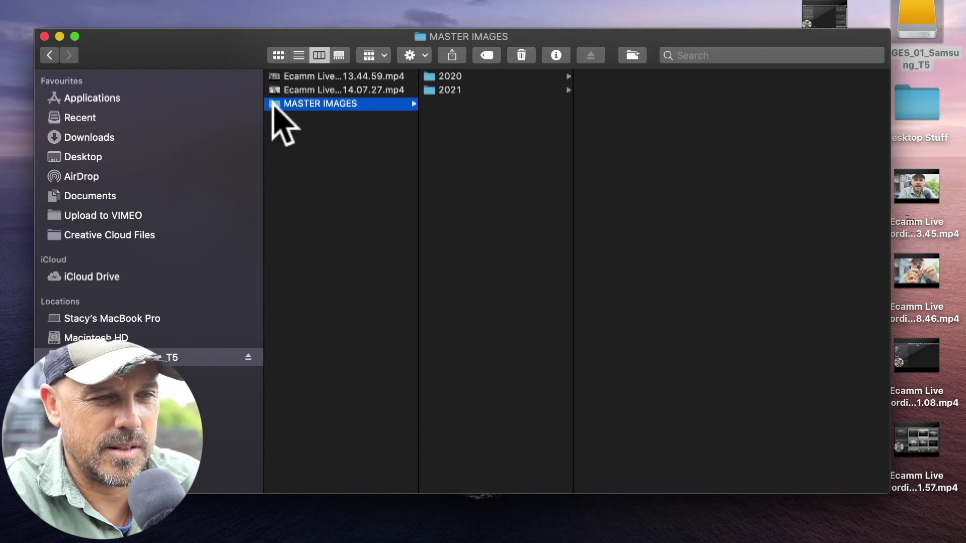
pyautogui.click(518, 76)
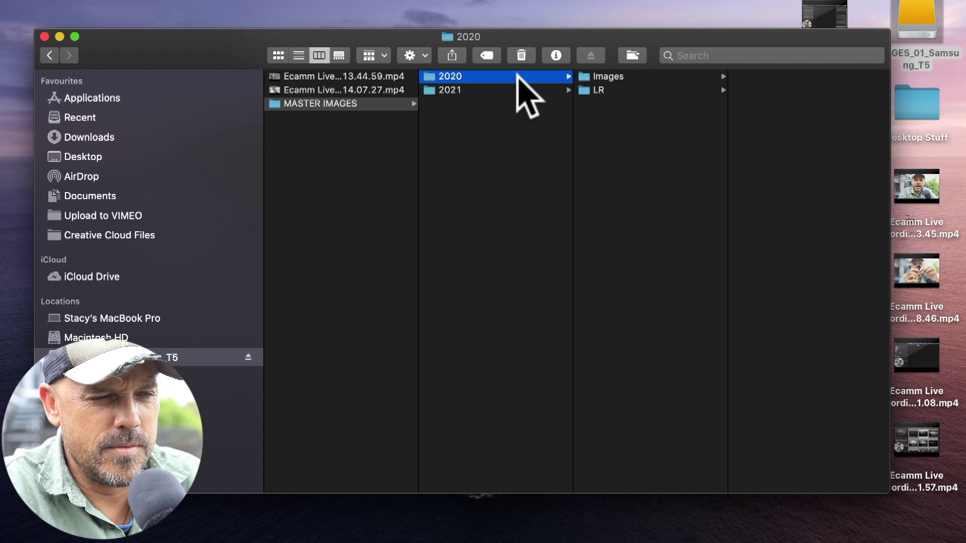
pyautogui.click(505, 89)
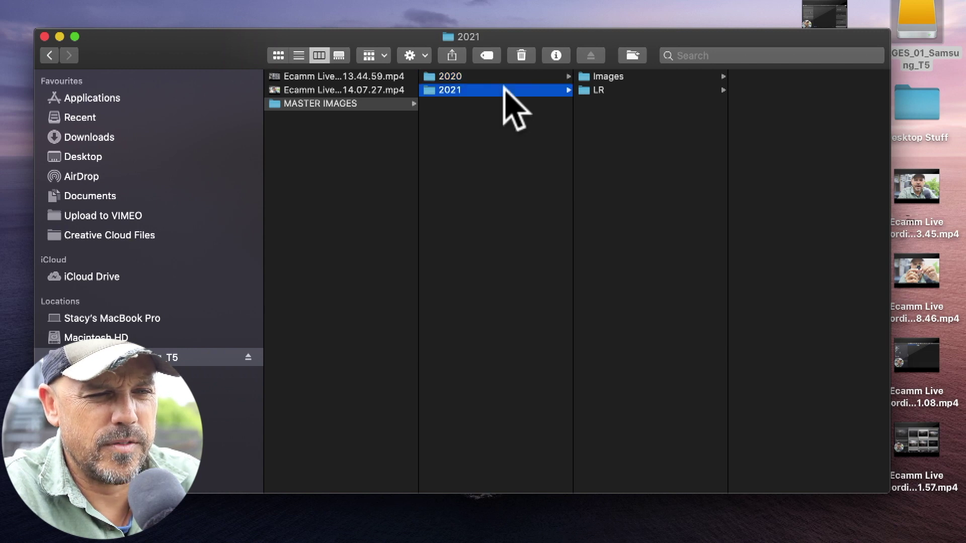
# - Examine the 2021 folder's Hexham and Tea Gardens image folders, and its LR folder
pyautogui.click(608, 78)
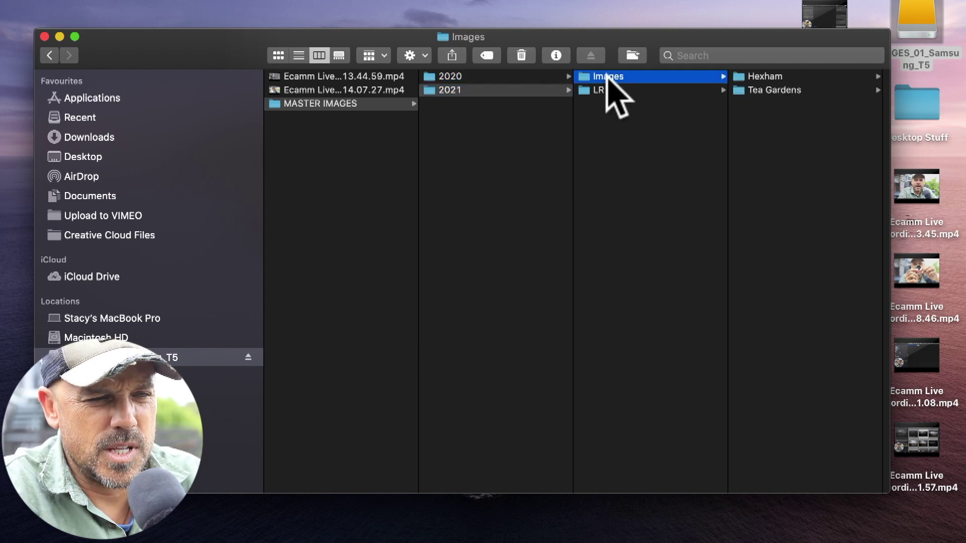
pyautogui.click(758, 78)
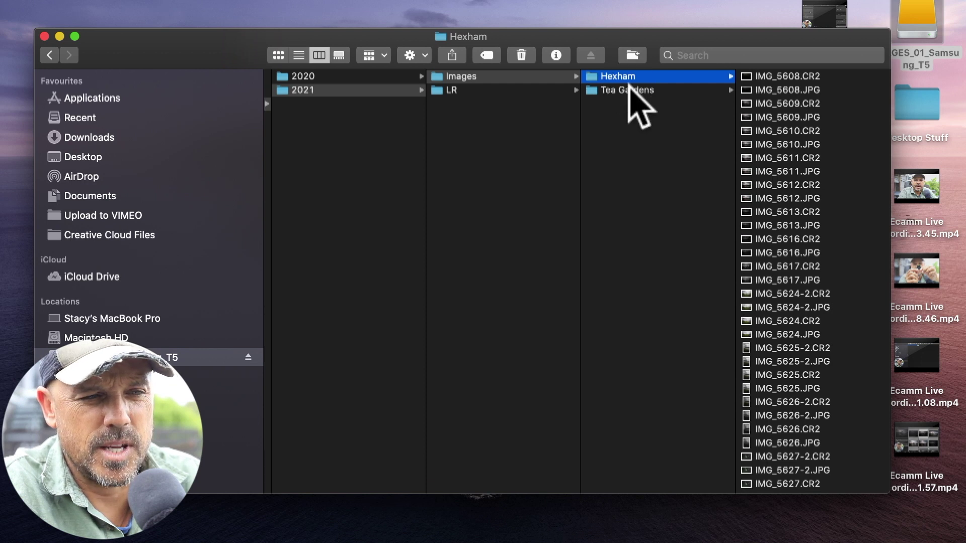
pyautogui.click(632, 90)
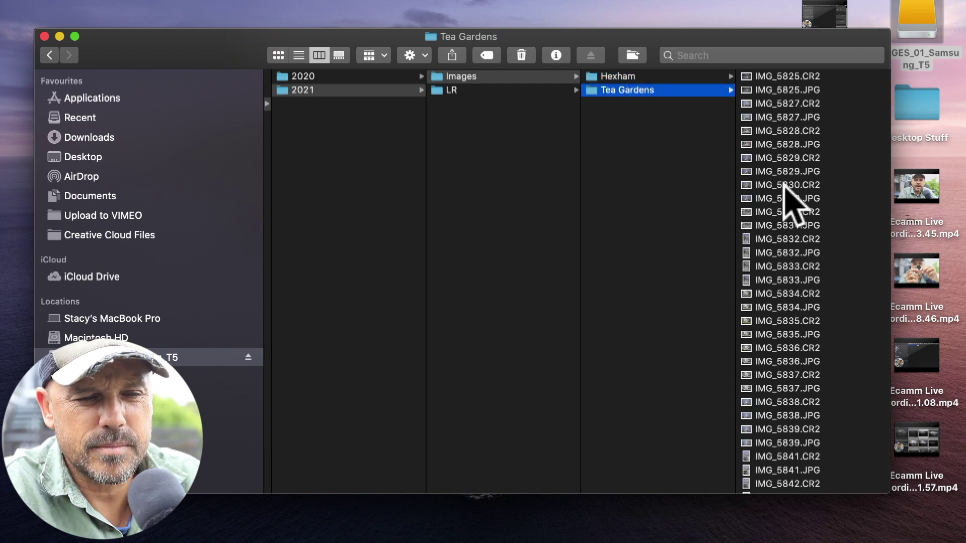
pyautogui.hscroll(-2, 550, 184)
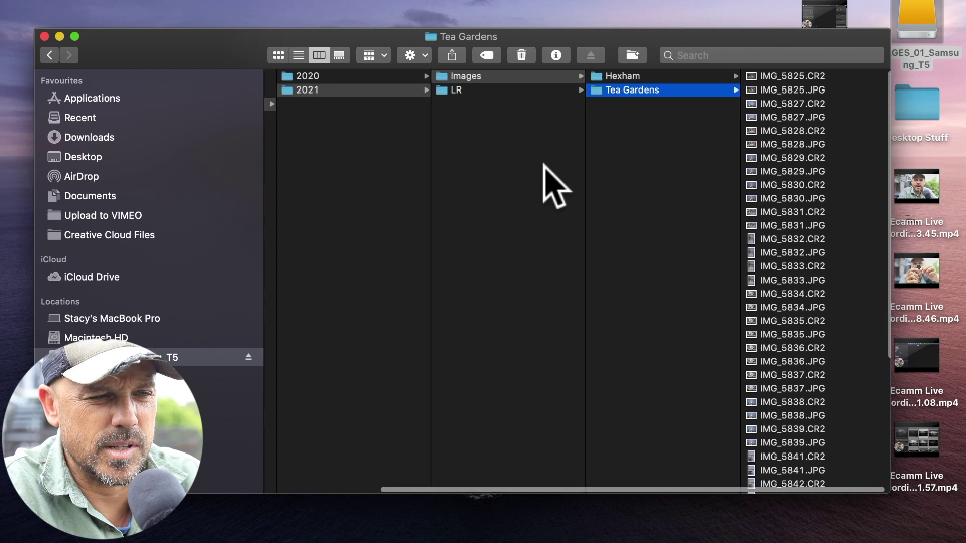
pyautogui.click(452, 90)
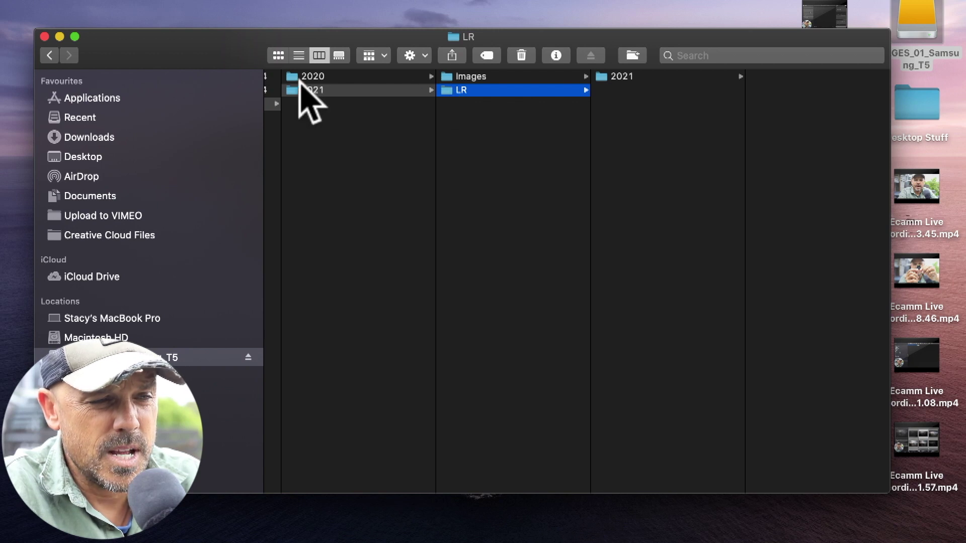
# - Leave the Finder folders and switch back to the red-labelled photo grid in Lightroom Classic
pyautogui.hscroll(-2, 434, 210)
pyautogui.hscroll(-3, 442, 229)
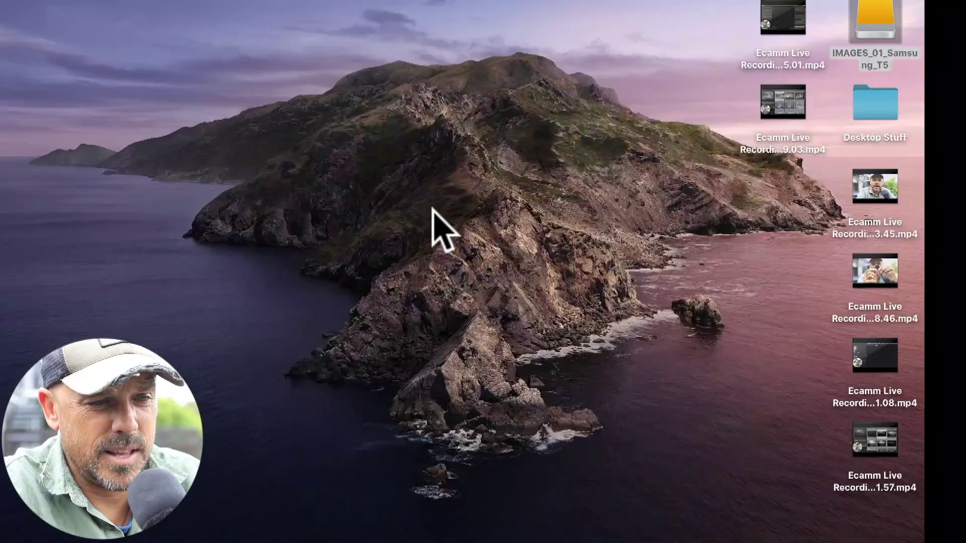
pyautogui.hscroll(-3, 433, 228)
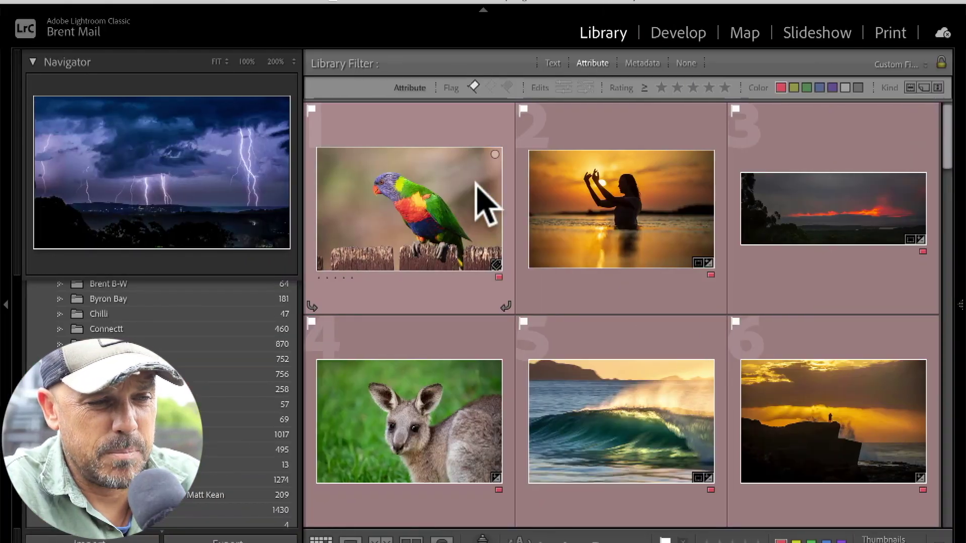
pyautogui.moveTo(392, 177)
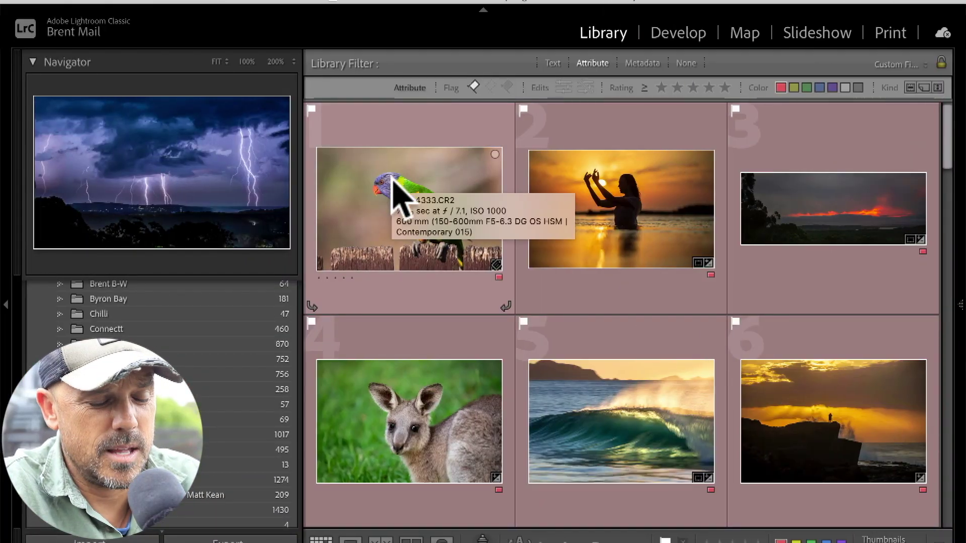